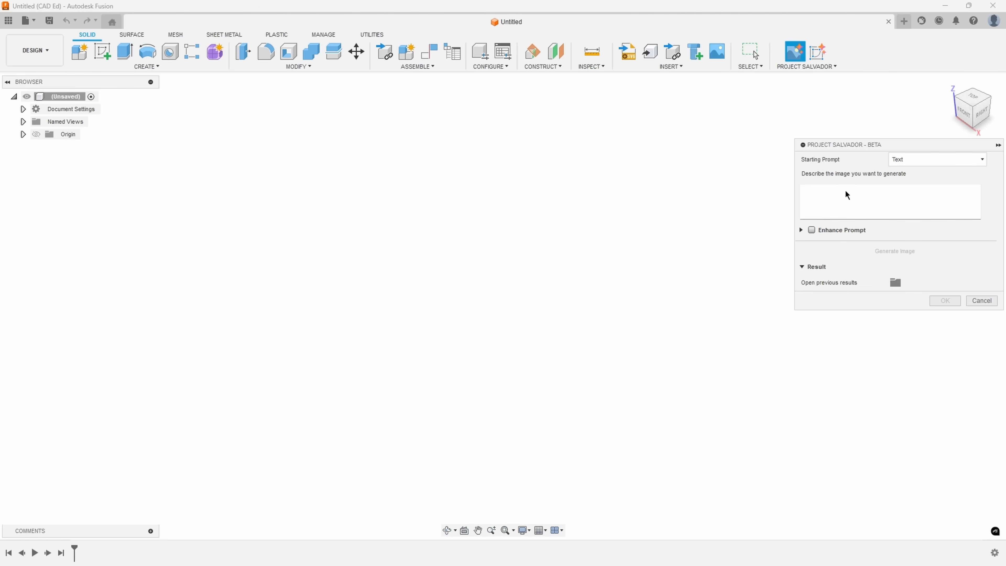
Generate an image from the text prompt "eagle logo black and white" in Project Salvador
click(910, 160)
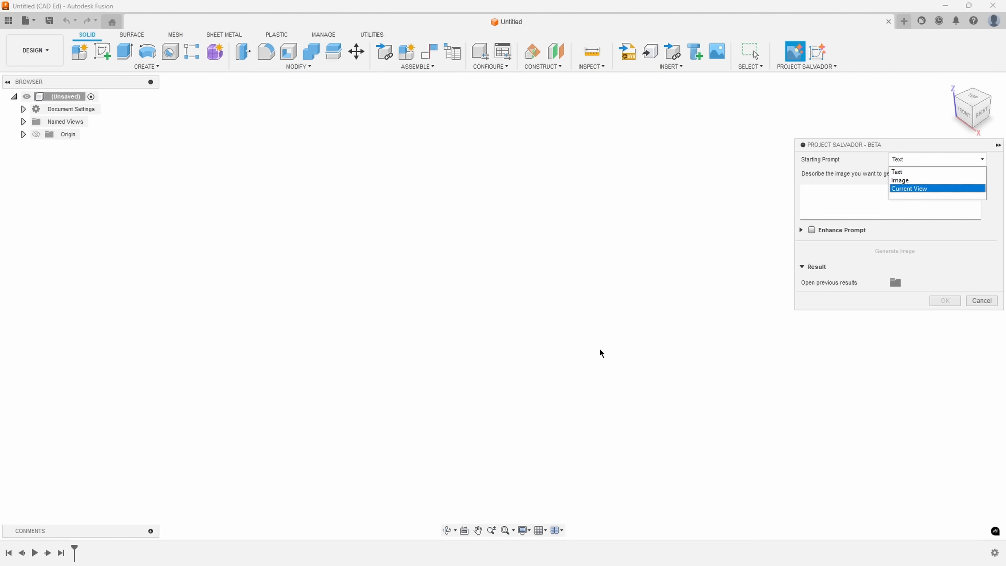
click(917, 174)
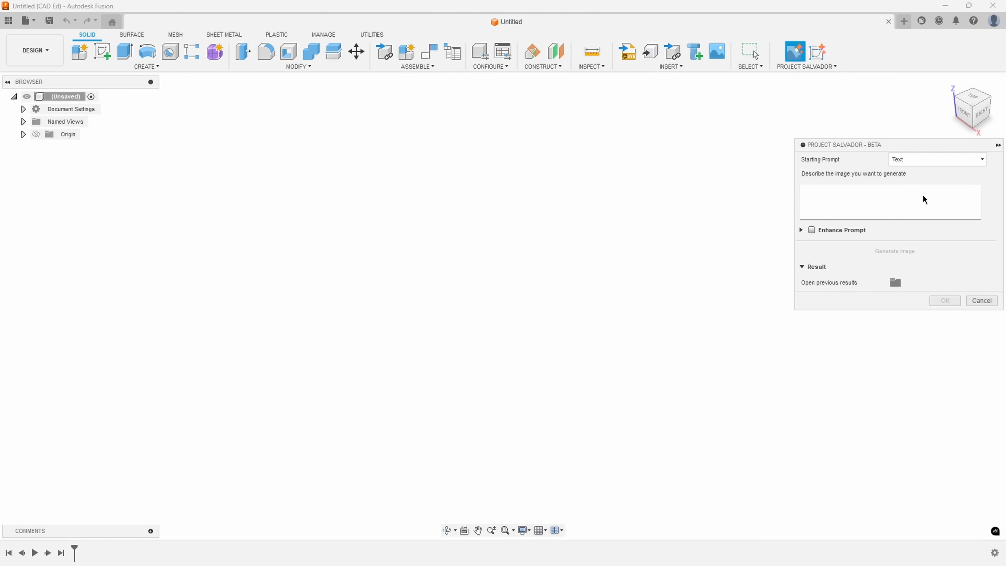
click(887, 193)
text(e)
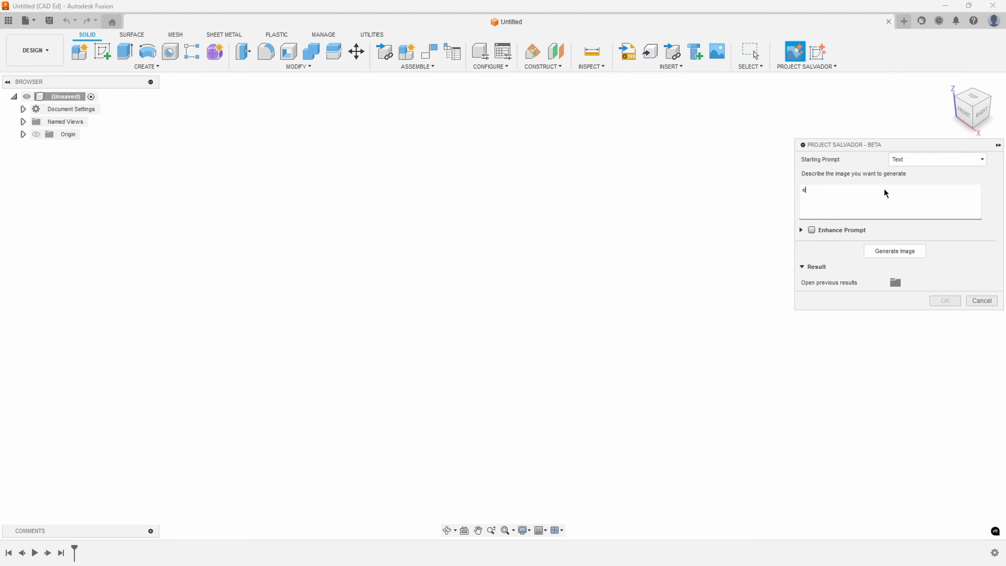
text(agle logo black and white)
click(883, 253)
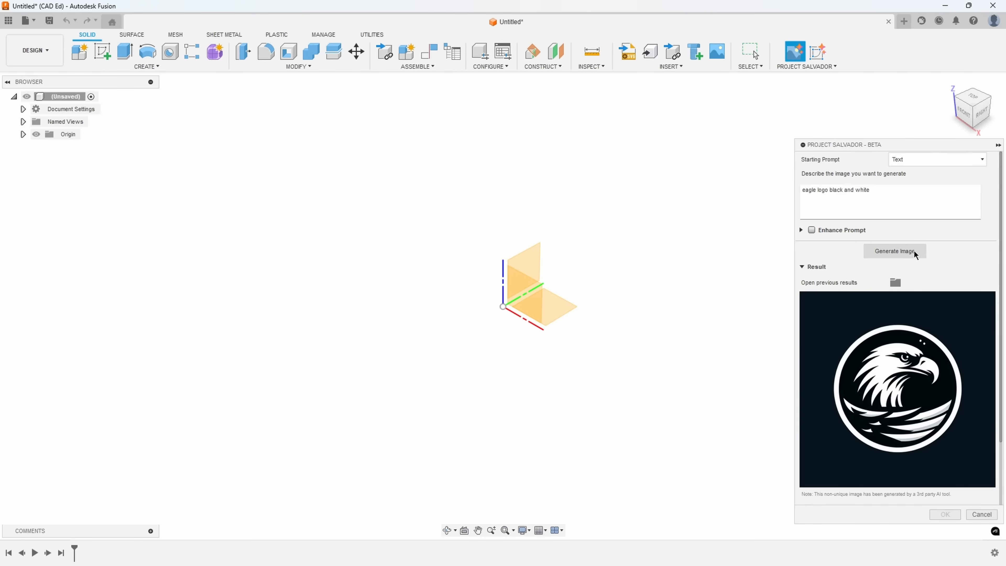
Enable prompt enhancement optimized for a generic image and regenerate the enhanced eagle prompt
click(811, 230)
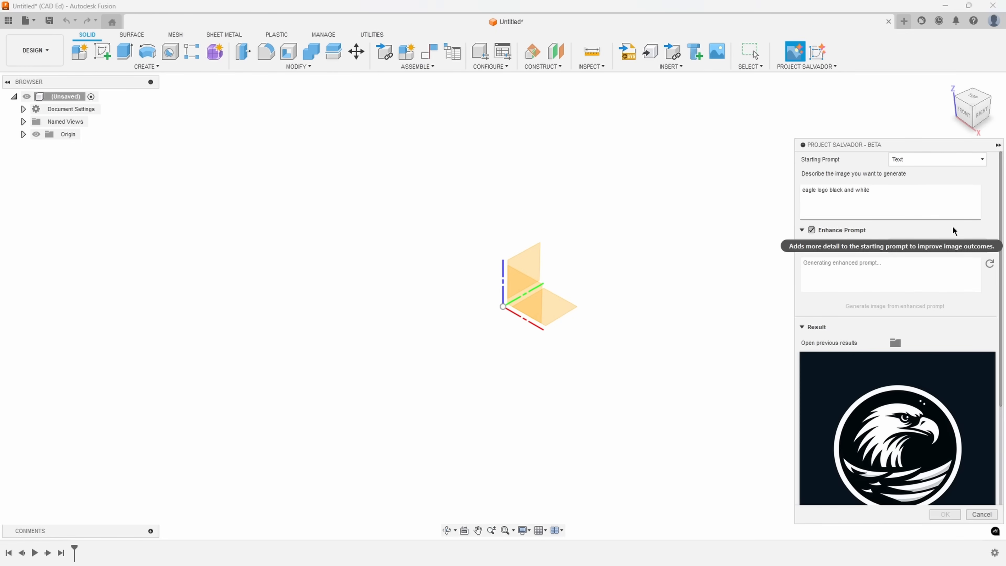
click(971, 247)
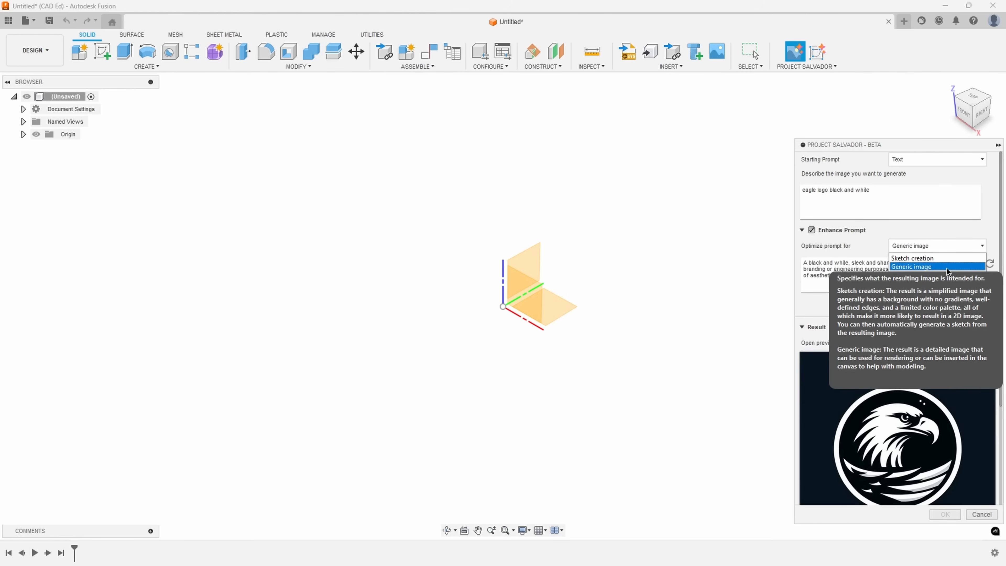
click(936, 266)
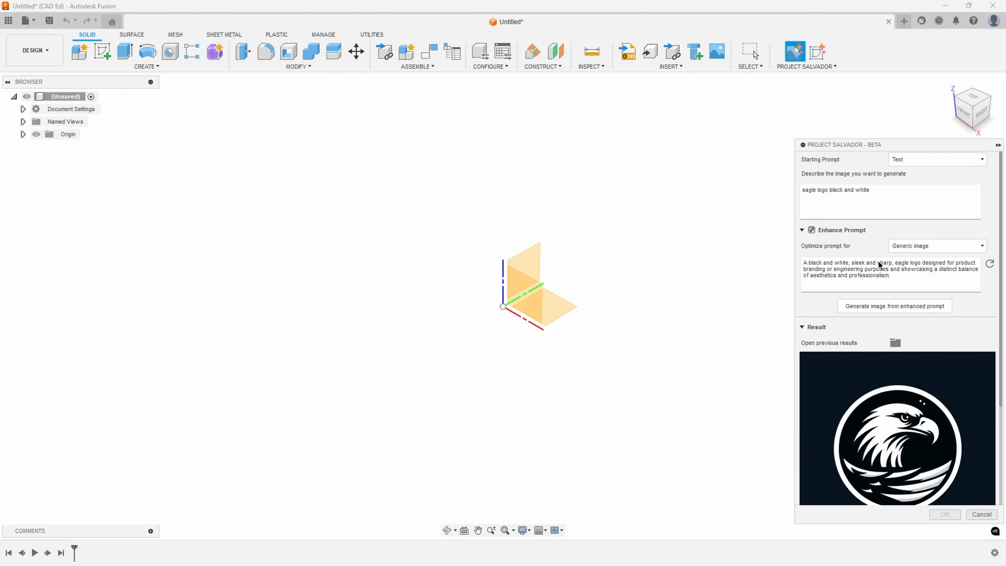
click(990, 264)
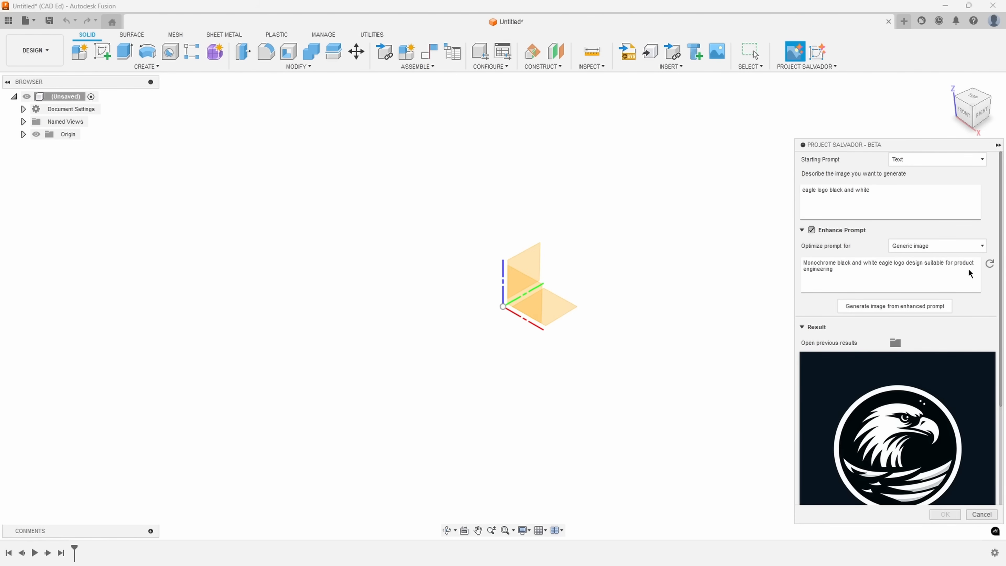
Optimize the enhanced prompt for sketch creation and generate two eagle images from it
click(943, 246)
click(944, 260)
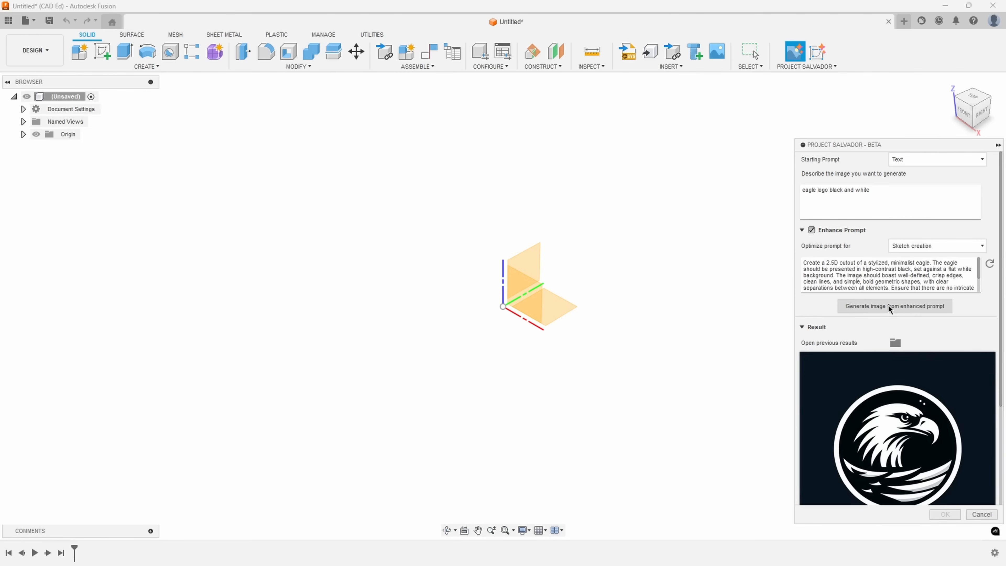
click(889, 309)
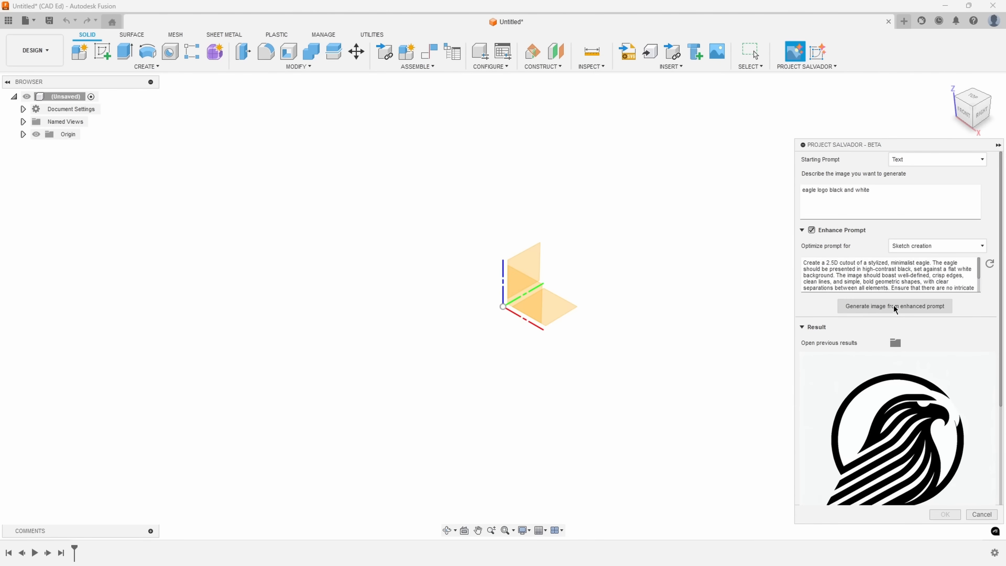
scroll(896, 309, down, 2)
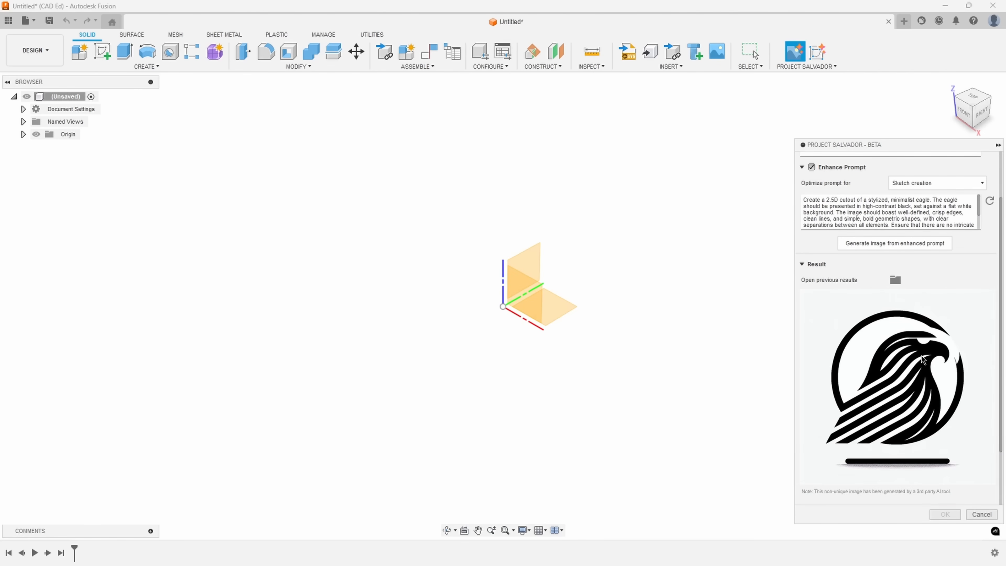
scroll(913, 364, up, 1)
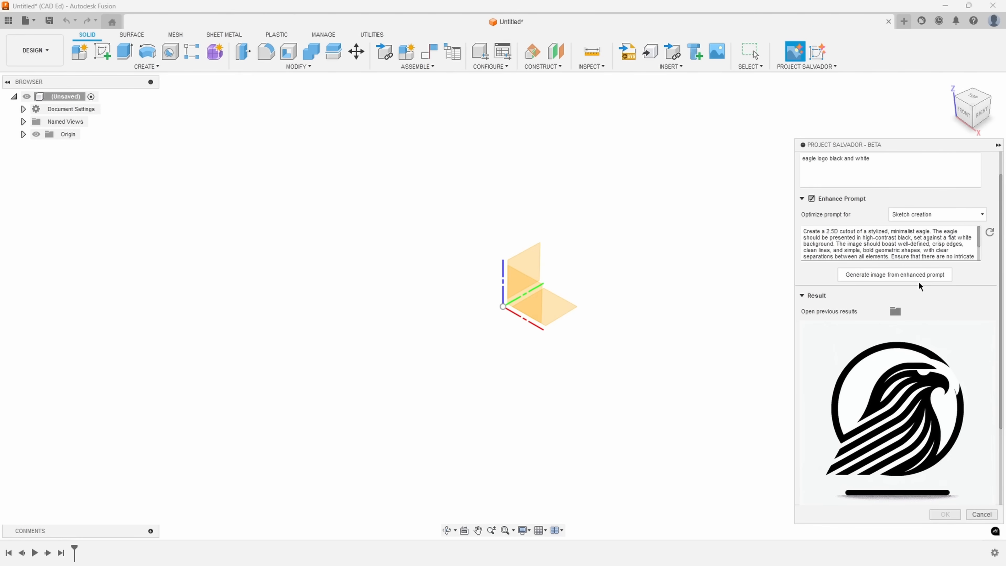
click(883, 278)
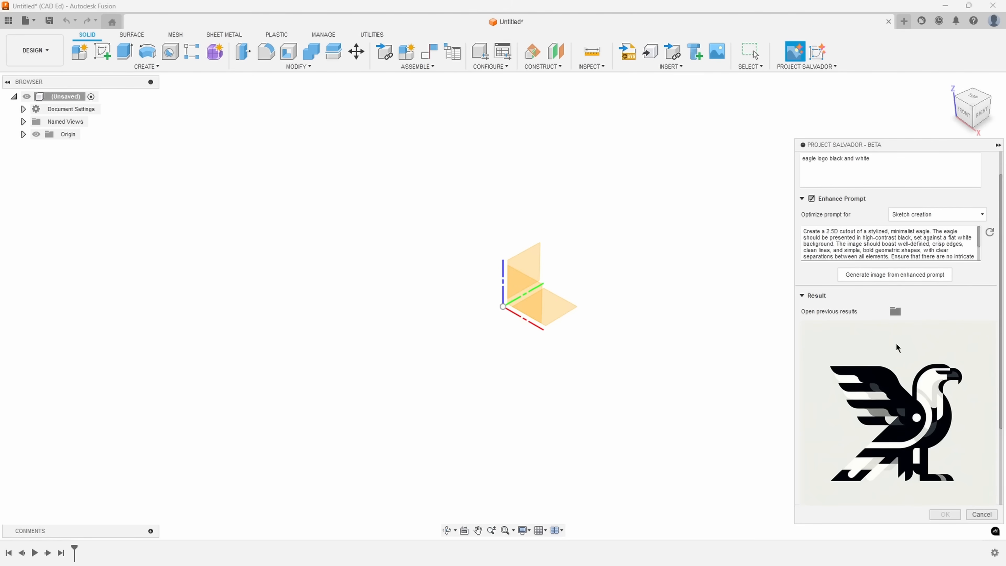
Turn off prompt enhancement and generate an eagle image from the original text prompt
click(811, 199)
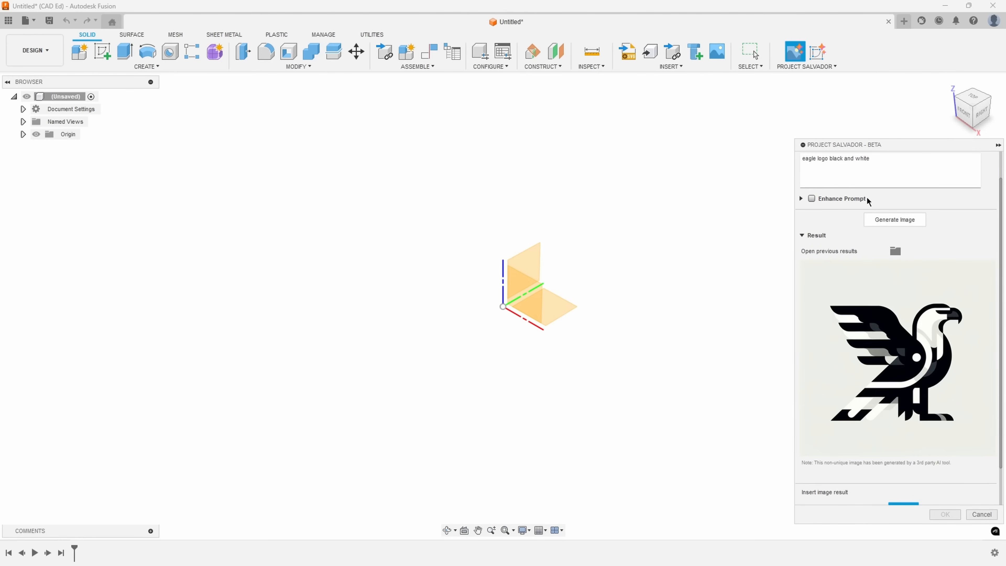
click(895, 222)
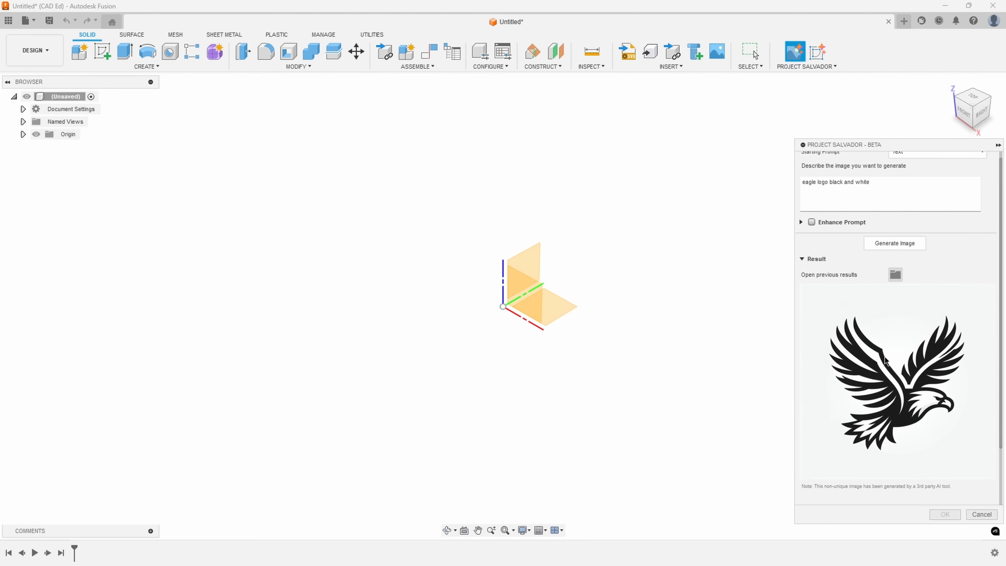
Insert the flying-eagle image as a canvas on the horizontal origin plane, scaled up uniformly to about 3.15
scroll(887, 359, down, 3)
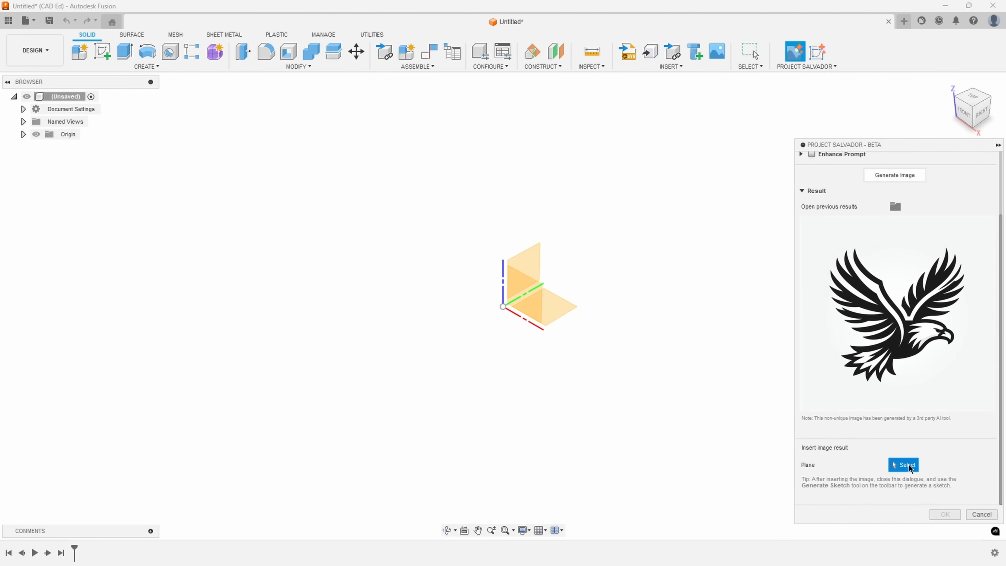
click(558, 308)
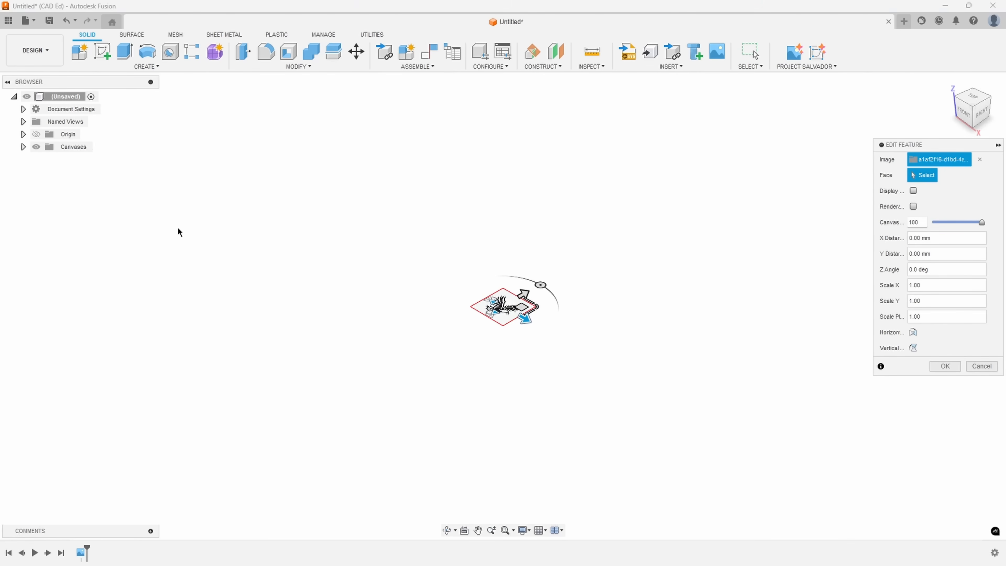
drag(537, 307, 632, 304)
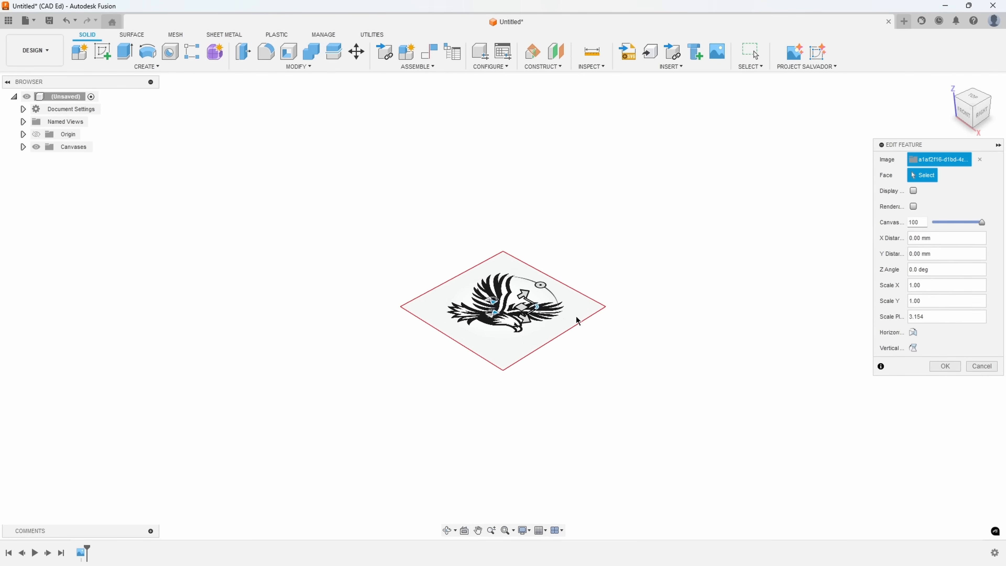
click(946, 365)
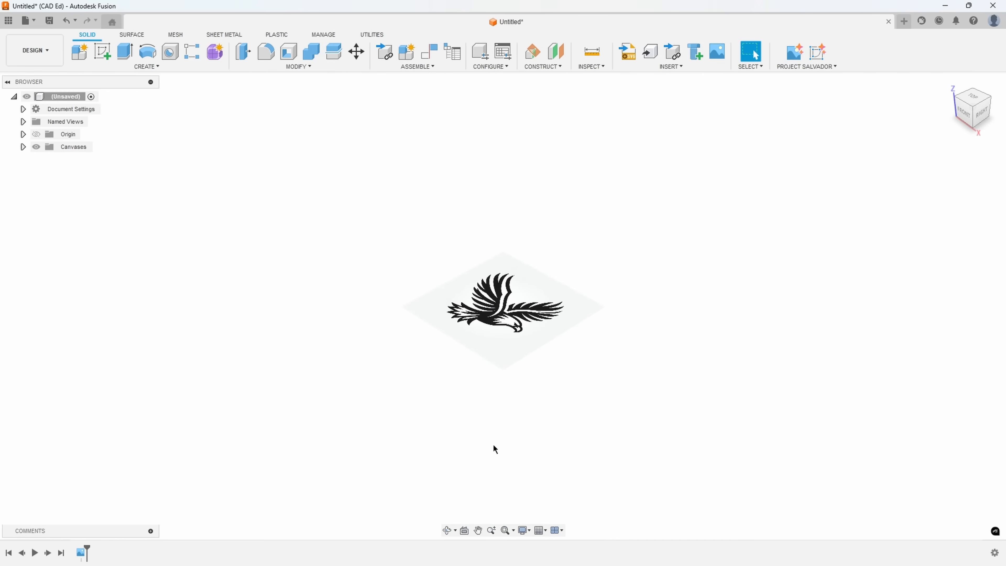
Calibrate the eagle canvas by setting the distance between the outer feather tips of both wings to 200 mm
click(23, 147)
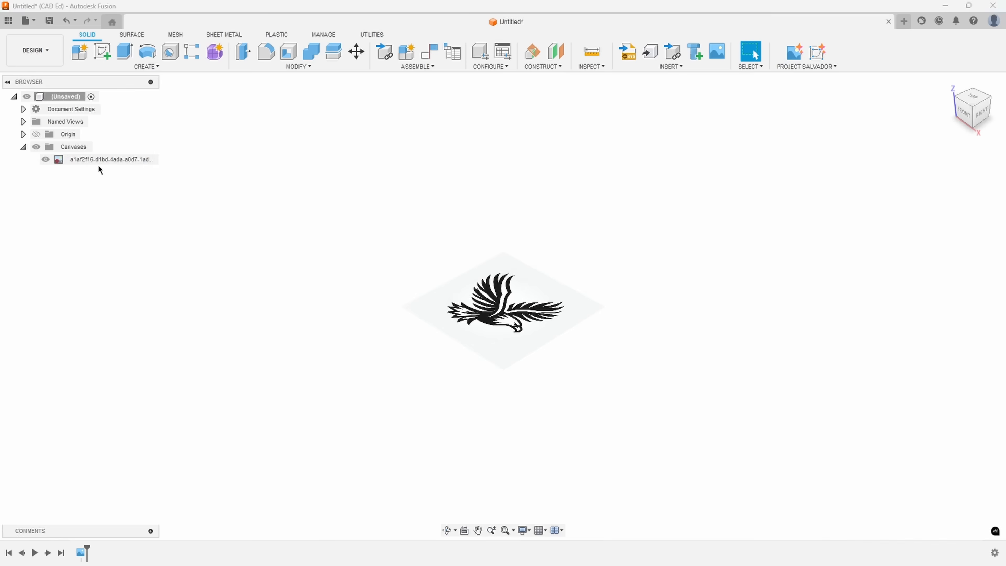
right_click(107, 160)
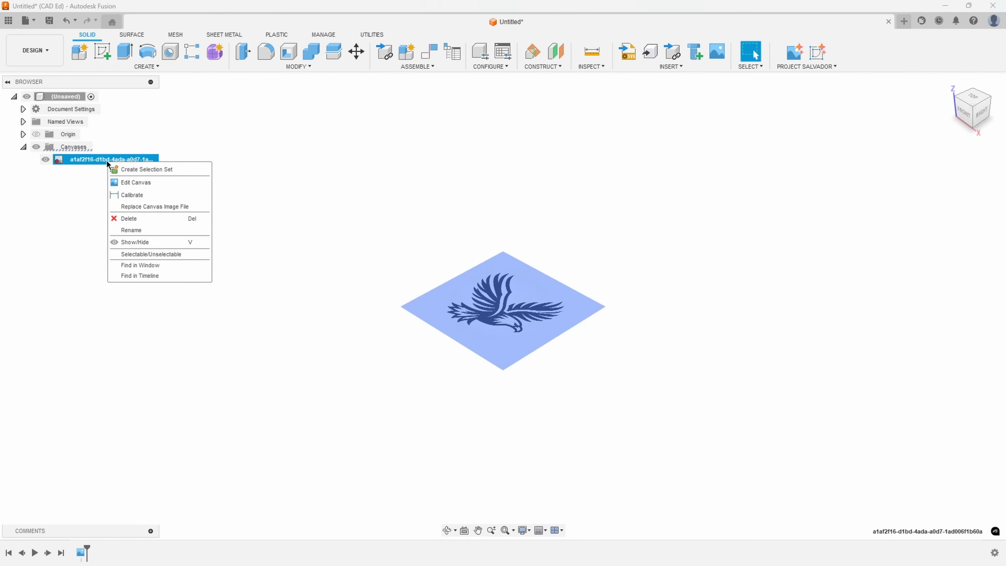
click(133, 195)
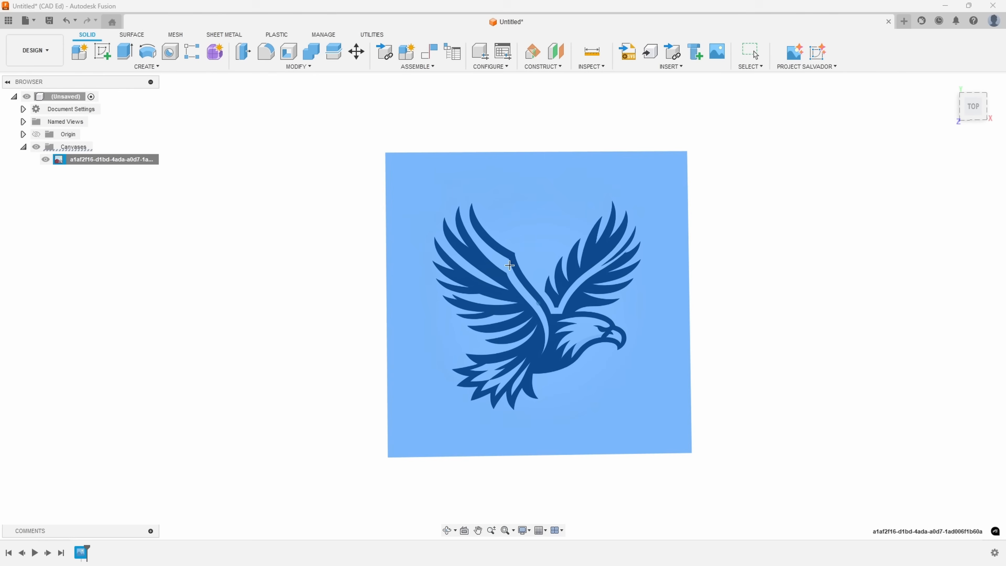
click(429, 262)
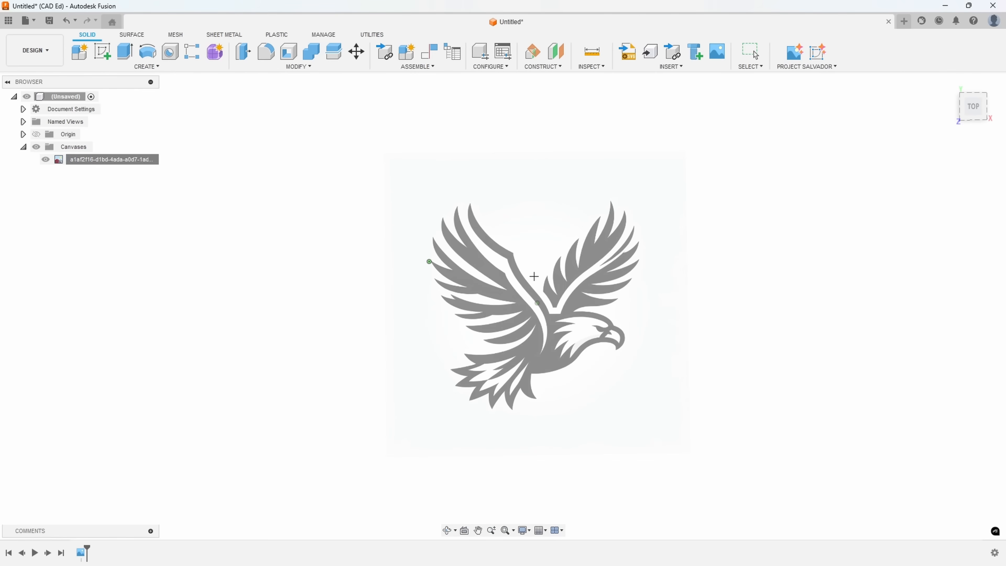
click(640, 262)
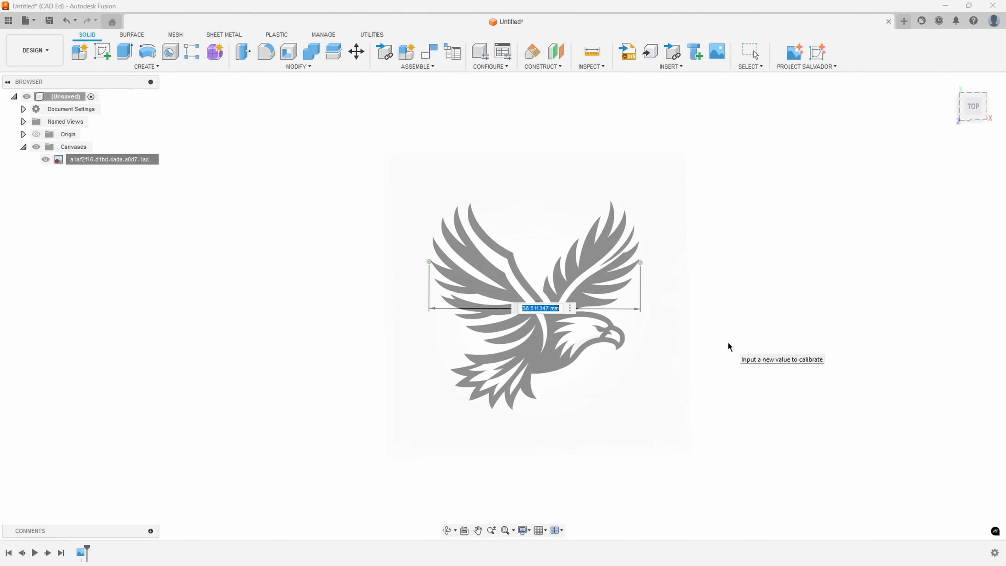
text(200)
key(Return)
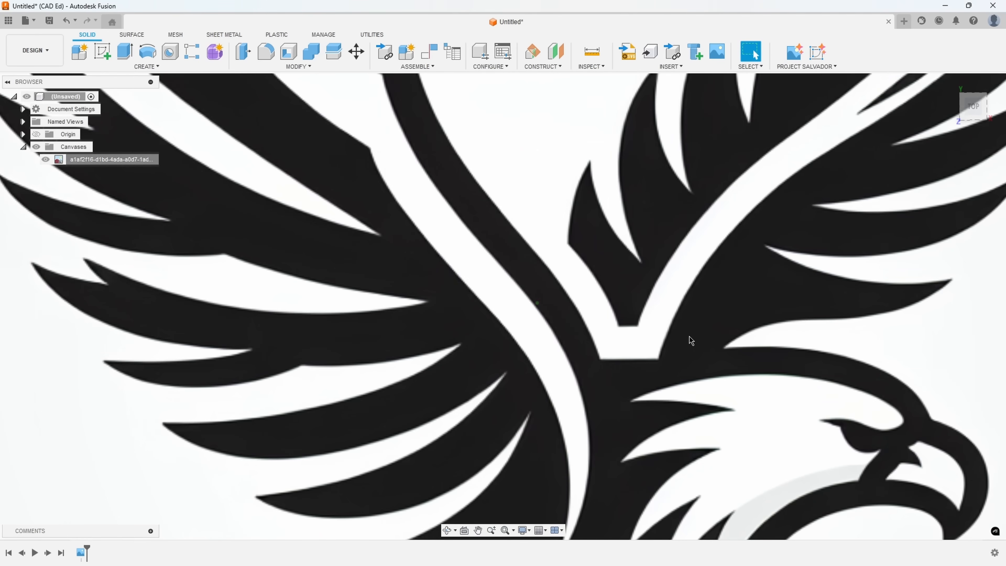
Use Generate Sketch to create a vectorized sketch from the eagle canvas image
scroll(713, 349, down, 10)
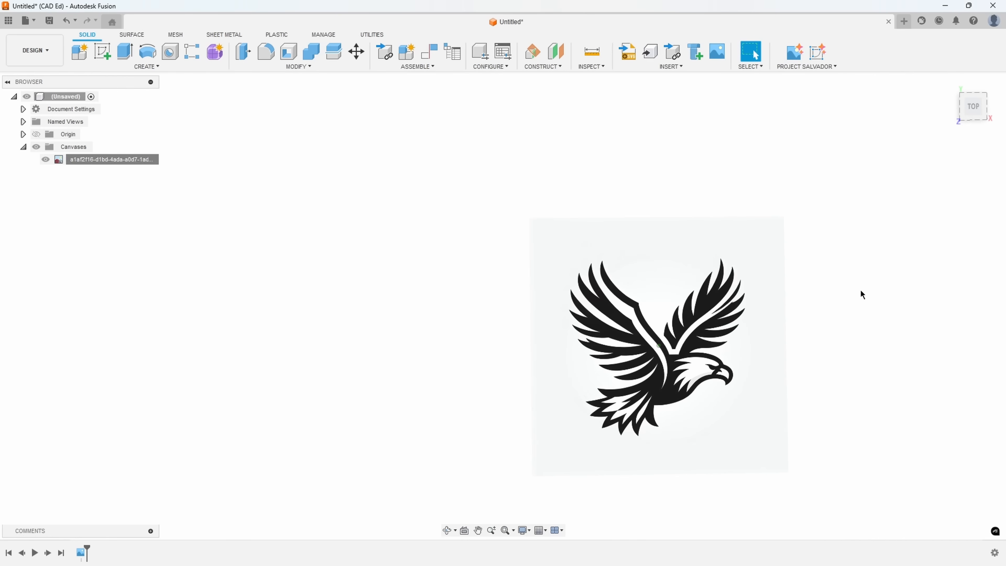
shift+middle_drag(861, 285, 826, 242)
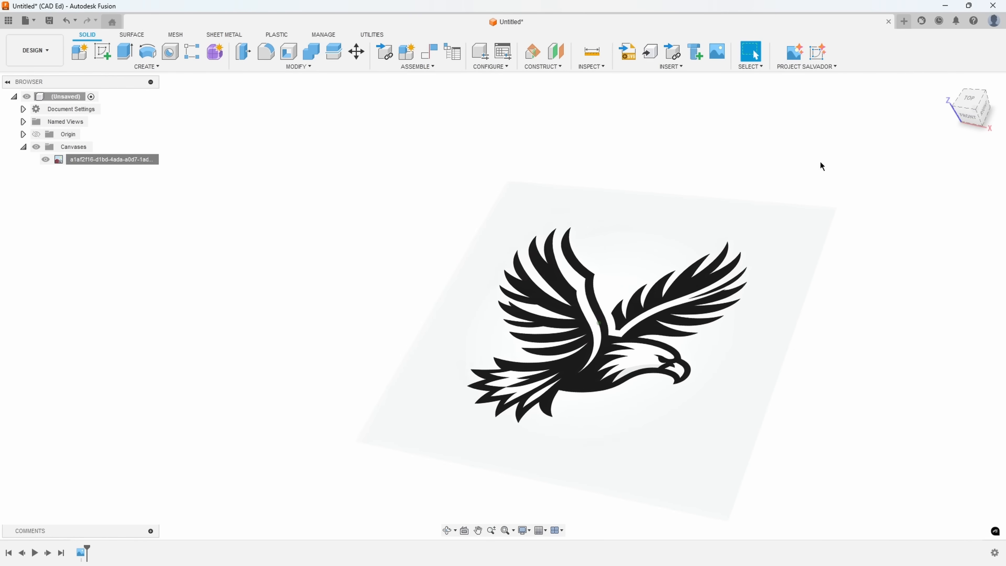
click(818, 56)
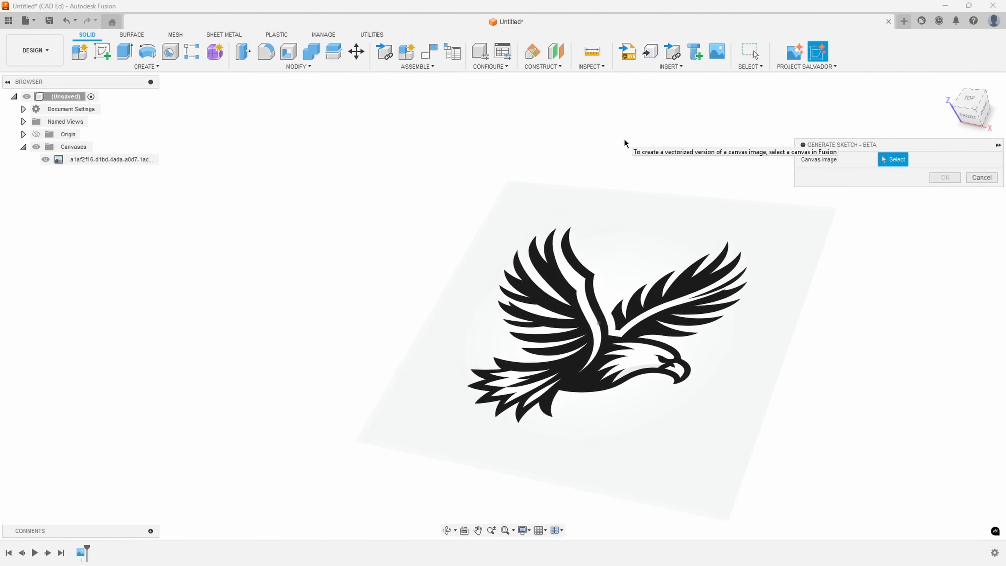
click(673, 66)
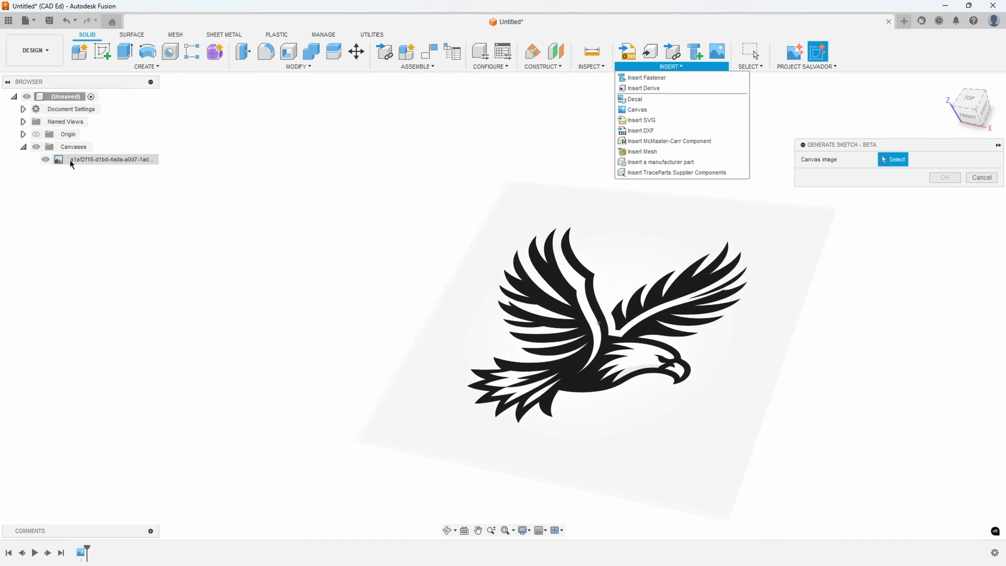
click(893, 162)
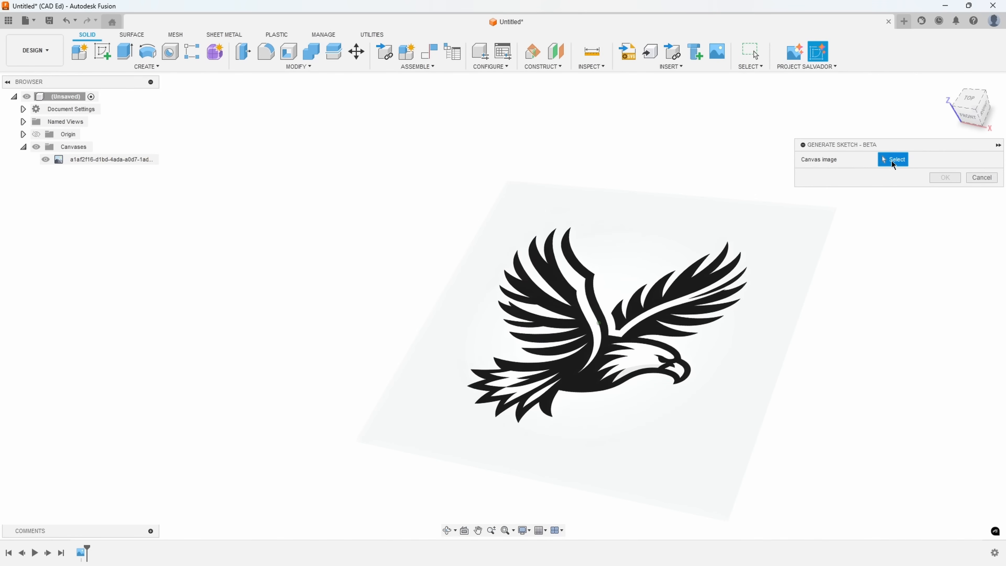
click(653, 245)
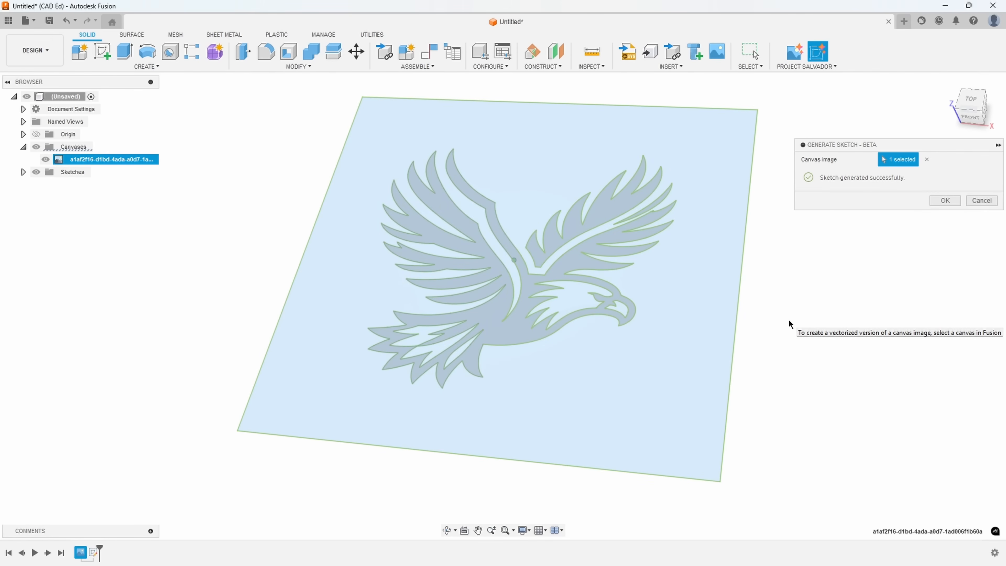
click(947, 204)
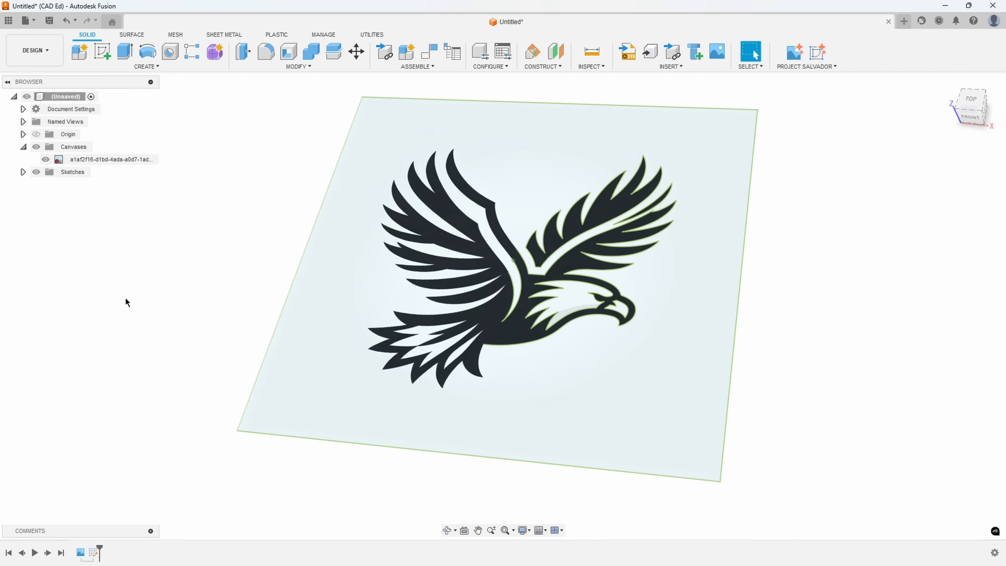
Hide the eagle canvas image and select the eagle's main body profile in the generated sketch
click(46, 159)
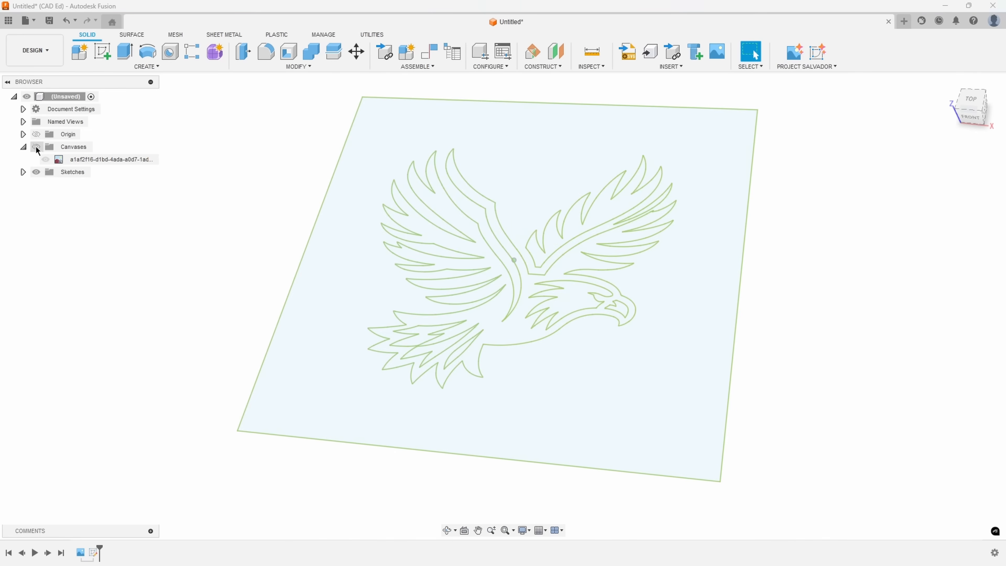
scroll(92, 262, up, 3)
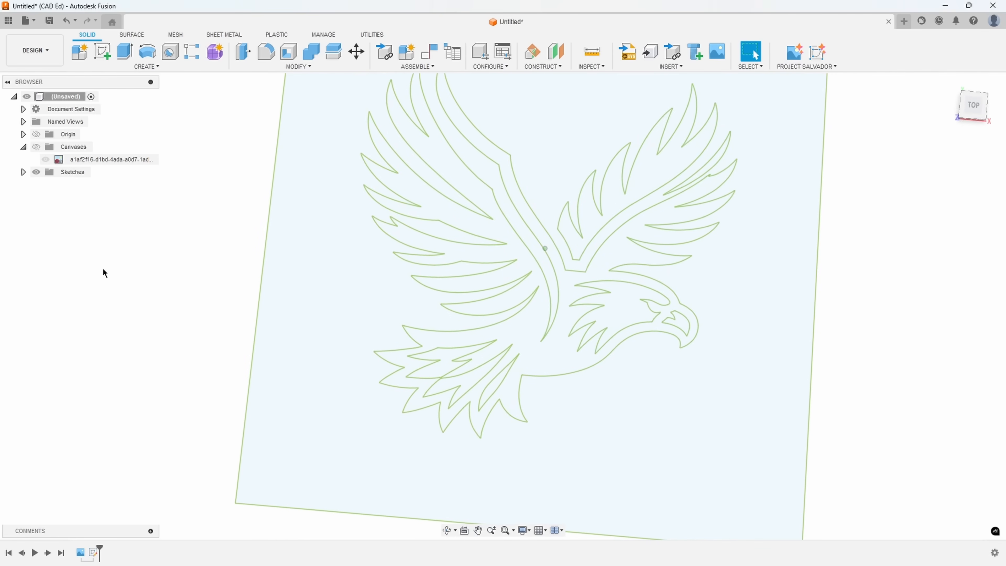
scroll(148, 300, down, 3)
scroll(153, 300, up, 4)
click(564, 324)
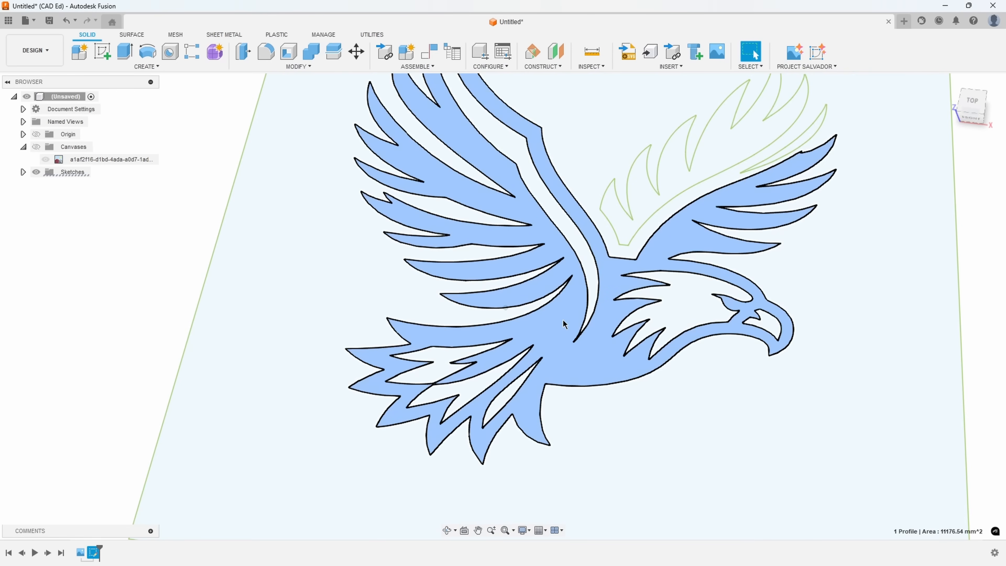
Add the eagle's far wing profile and the thin feather sliver beside it to the body profile selection
shift+click(769, 207)
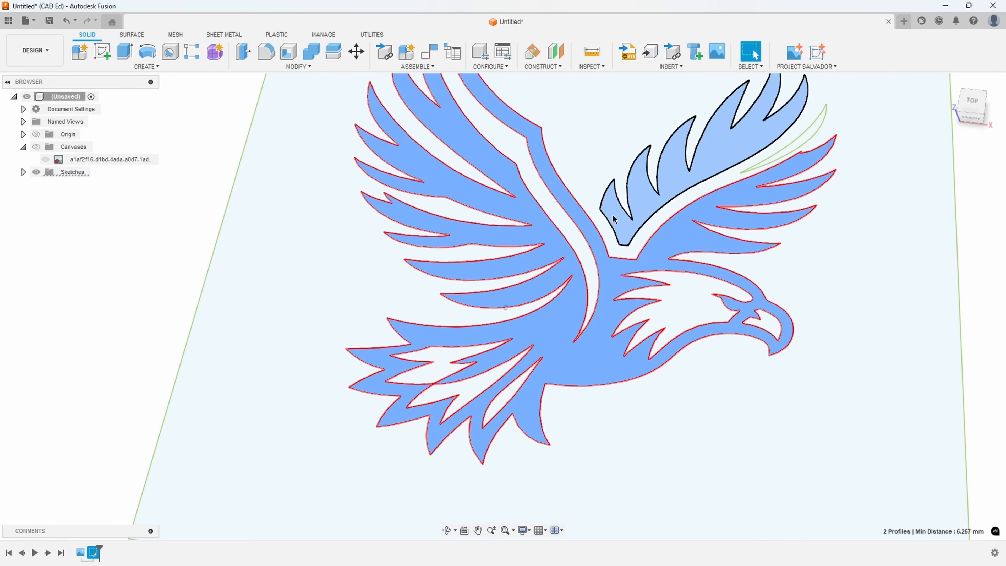
shift+click(809, 132)
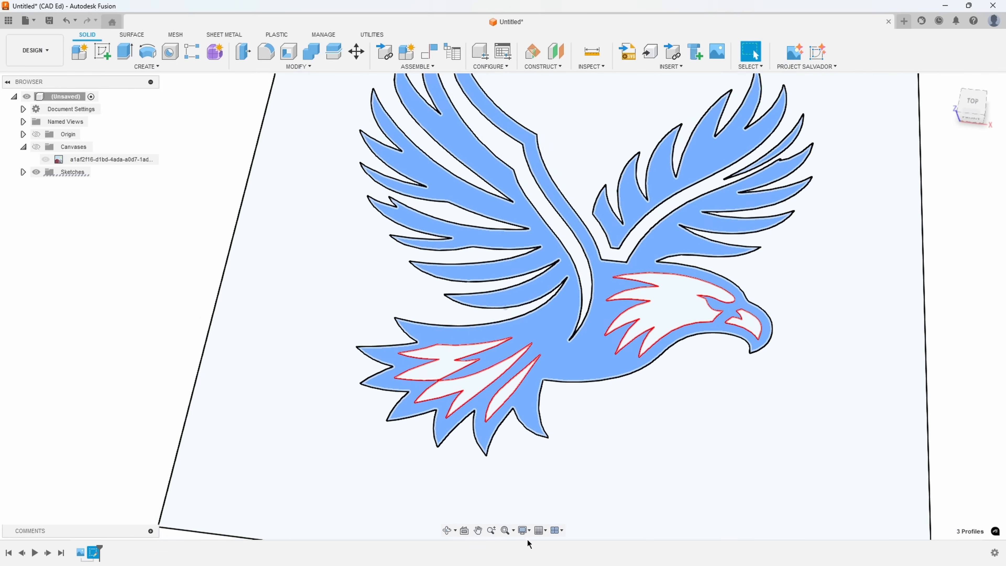
scroll(634, 489, down, 3)
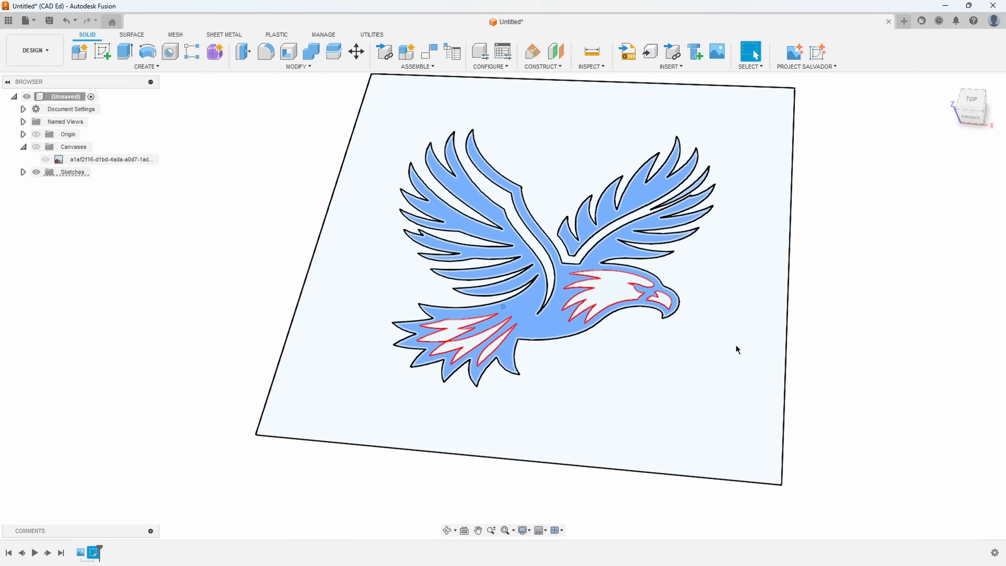
Select the background profile around the eagle together with the head, beak and three tail-feather regions inside its outline
click(690, 455)
scroll(688, 450, up, 2)
shift+click(659, 283)
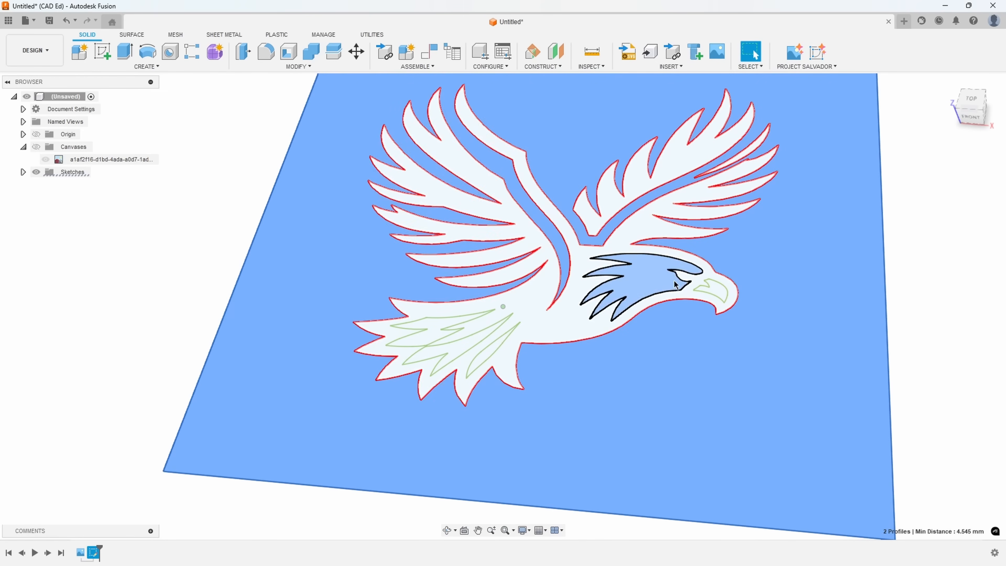
shift+click(717, 289)
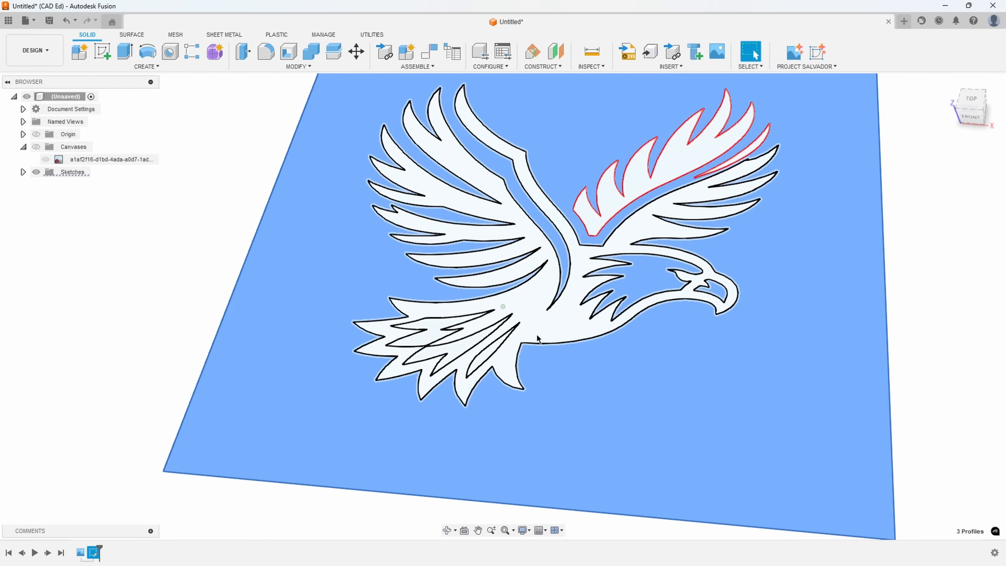
shift+click(436, 328)
shift+click(482, 355)
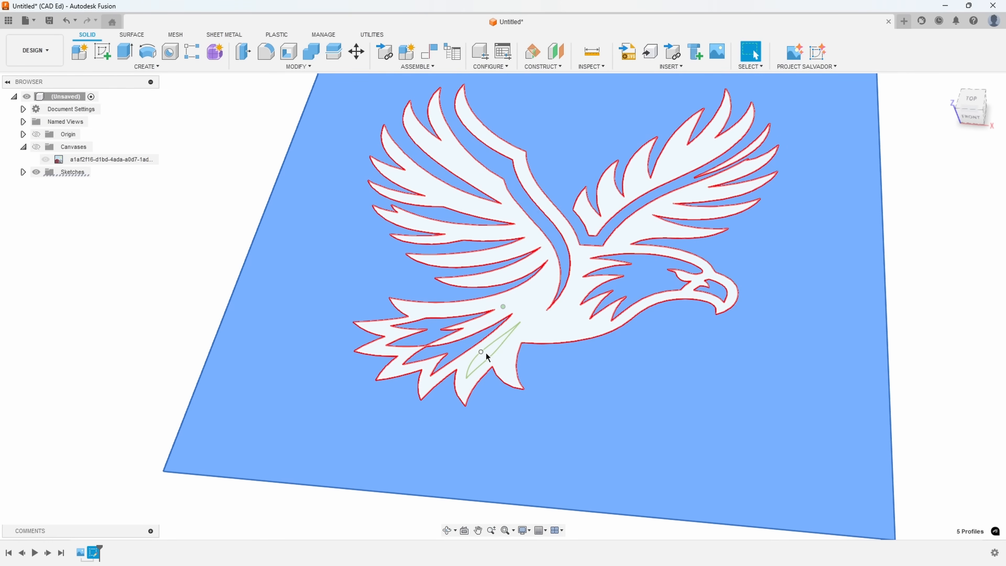
scroll(487, 353, up, 4)
shift+click(455, 357)
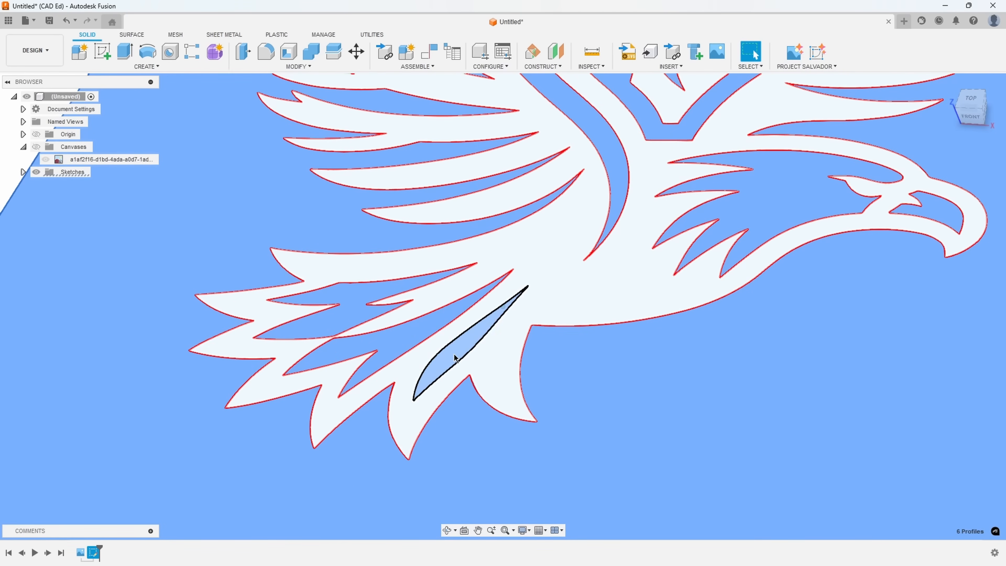
Extrude the selected background and inner profiles by -1.967 mm as a new body
right_click(455, 357)
click(440, 417)
scroll(499, 238, down, 5)
shift+middle_drag(499, 238, 491, 241)
drag(484, 274, 486, 277)
scroll(744, 302, down, 2)
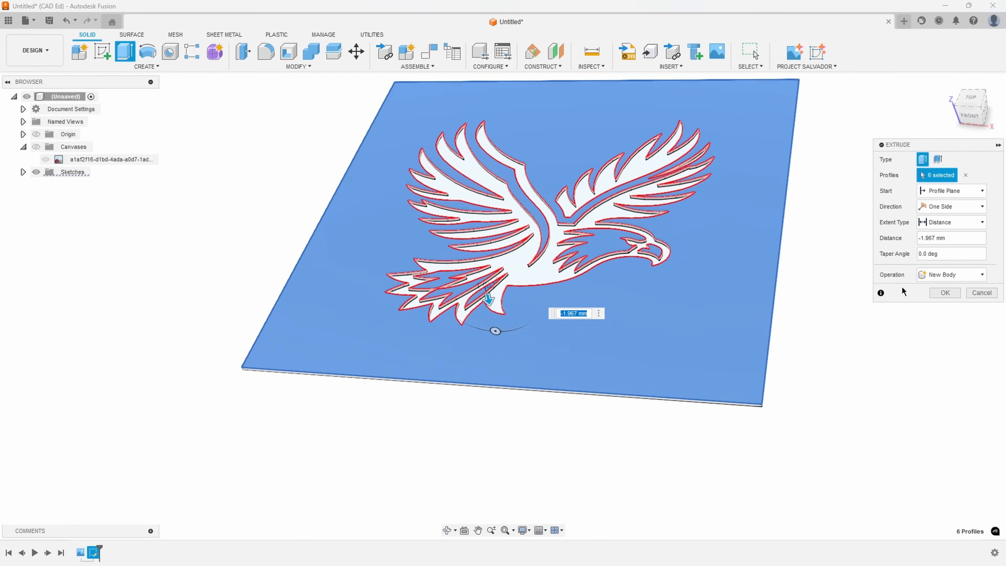
click(944, 293)
mouse_move(418, 443)
shift+middle_down()
mouse_move(404, 435)
mouse_move(552, 256)
mouse_move(490, 166)
mouse_move(573, 460)
shift+middle_up()
shift+middle_drag(813, 344, 745, 476)
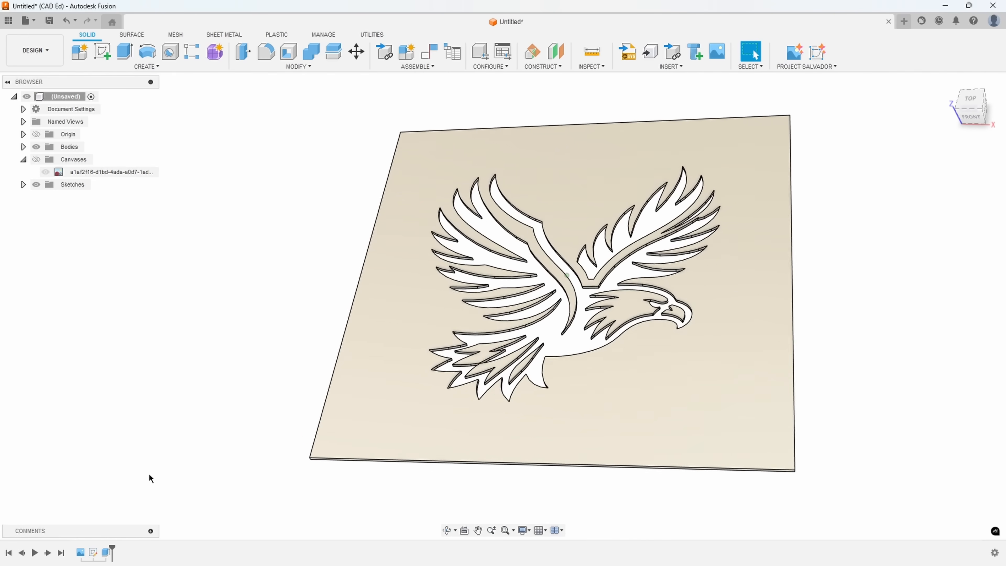
Edit the eagle sketch and draw a fit point spline bridging the lower corners of the head and beak outlines
click(93, 553)
double_click(94, 553)
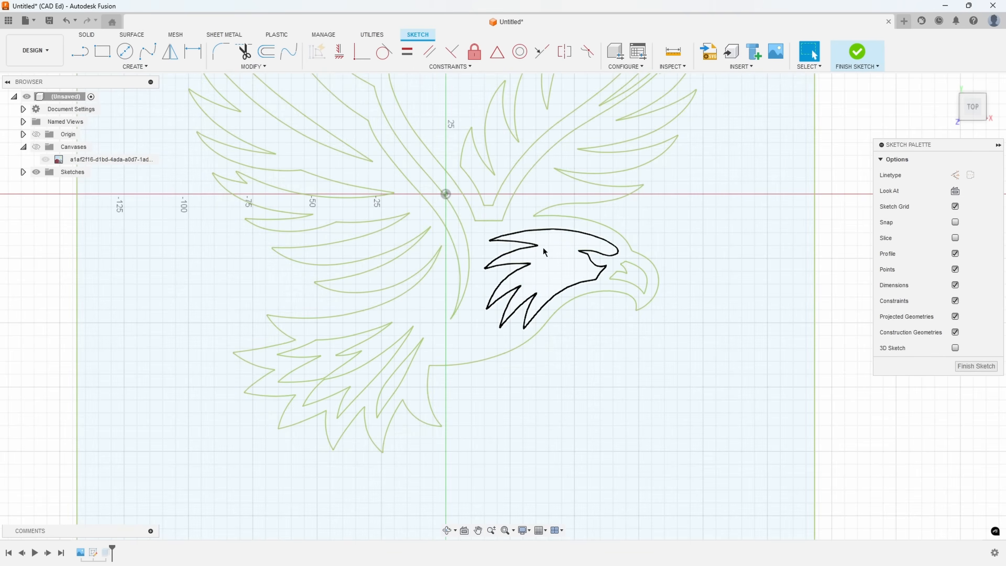
scroll(616, 279, up, 5)
scroll(611, 289, up, 4)
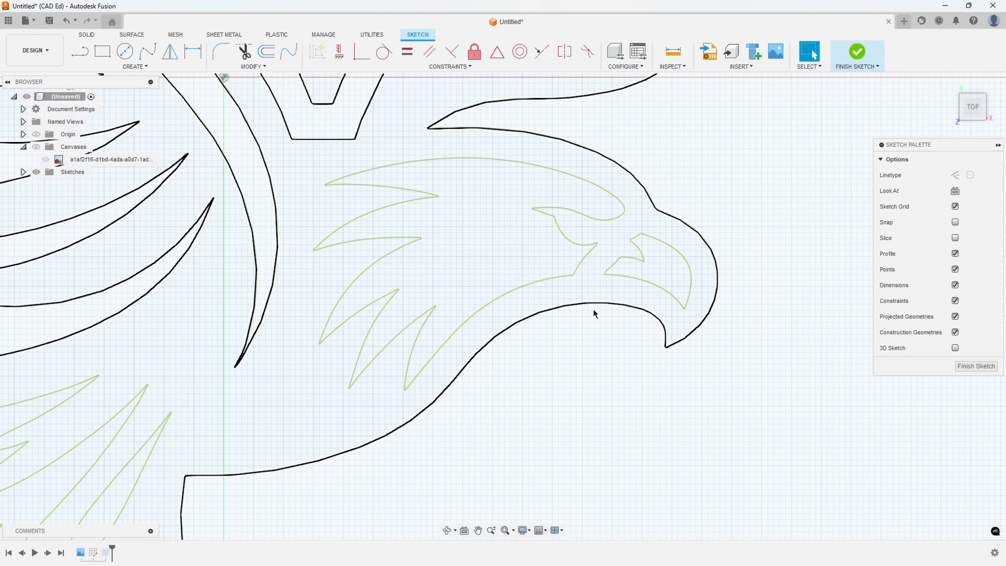
scroll(571, 264, up, 2)
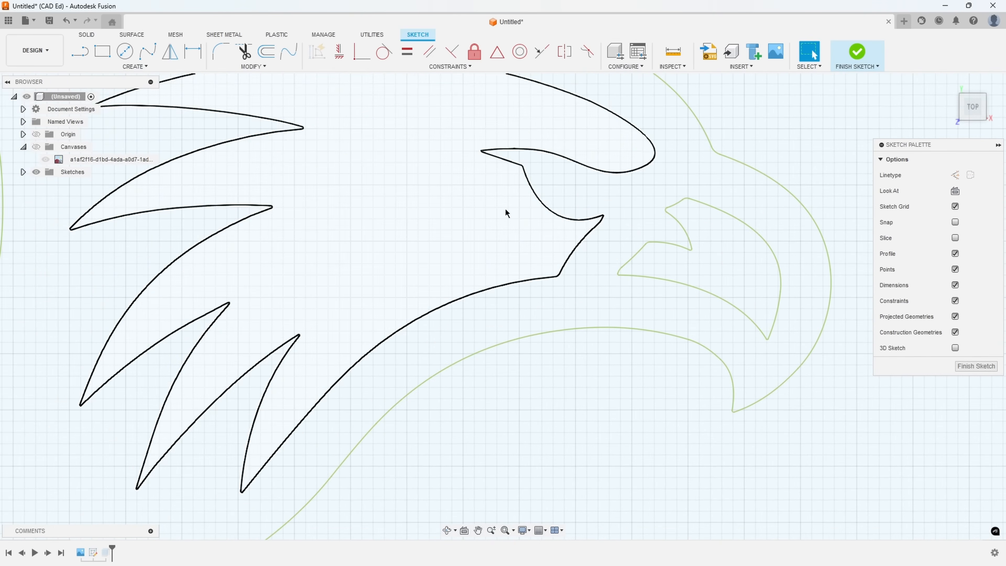
click(148, 54)
scroll(709, 294, up, 2)
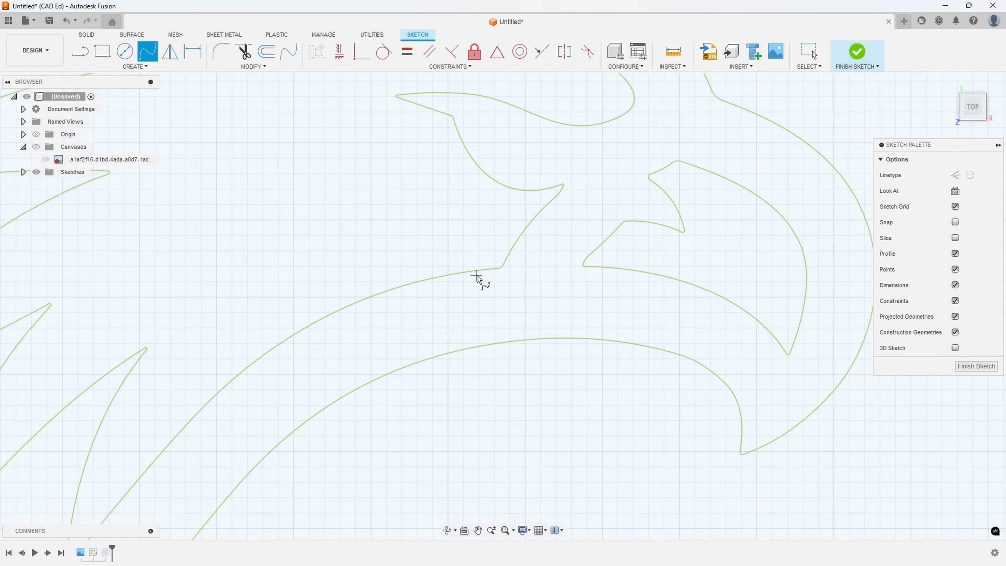
click(498, 268)
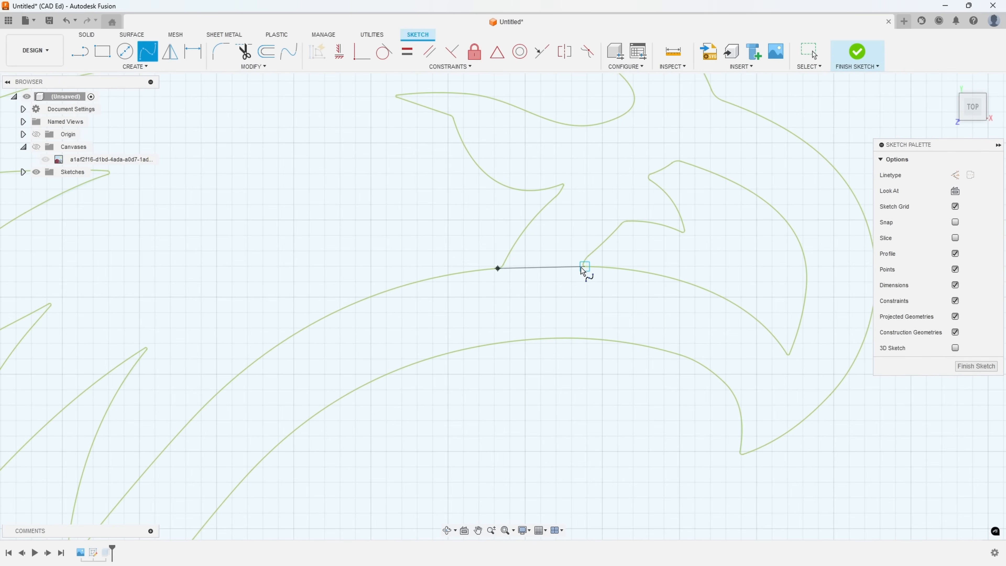
click(548, 267)
click(585, 266)
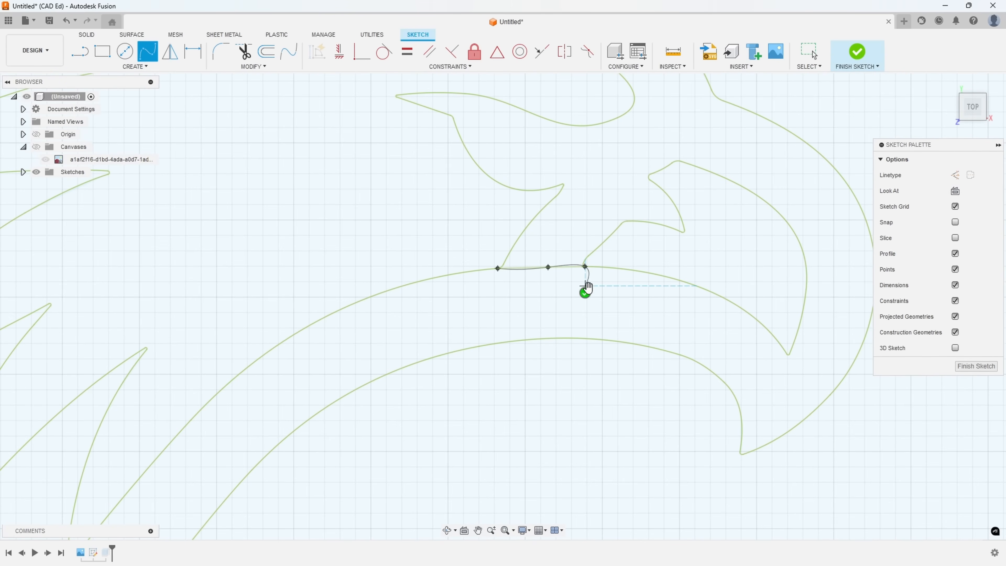
click(585, 294)
Draw a second spline from the beak outline's upper corner to the head outline below the eye, and finish the sketch
click(628, 221)
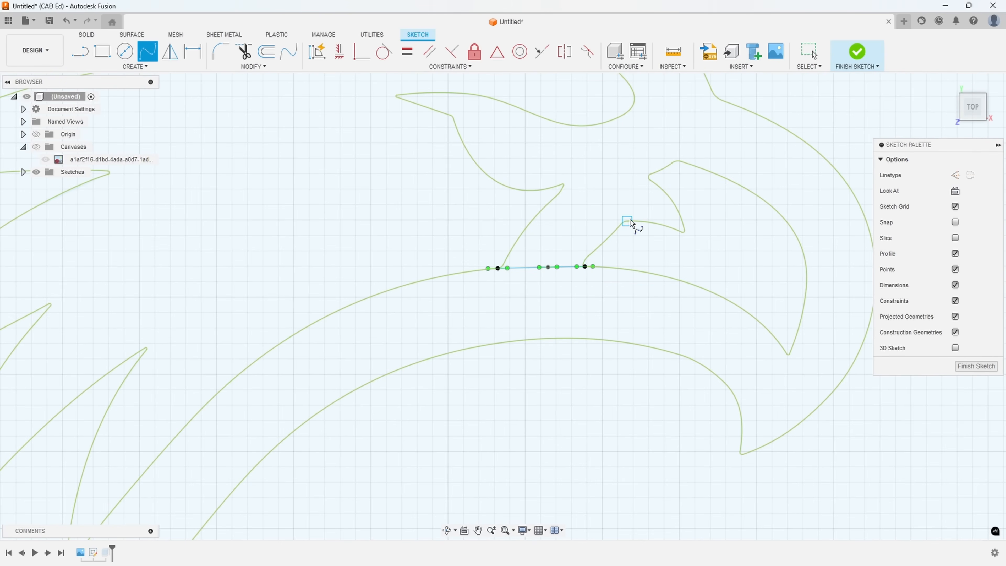
click(562, 216)
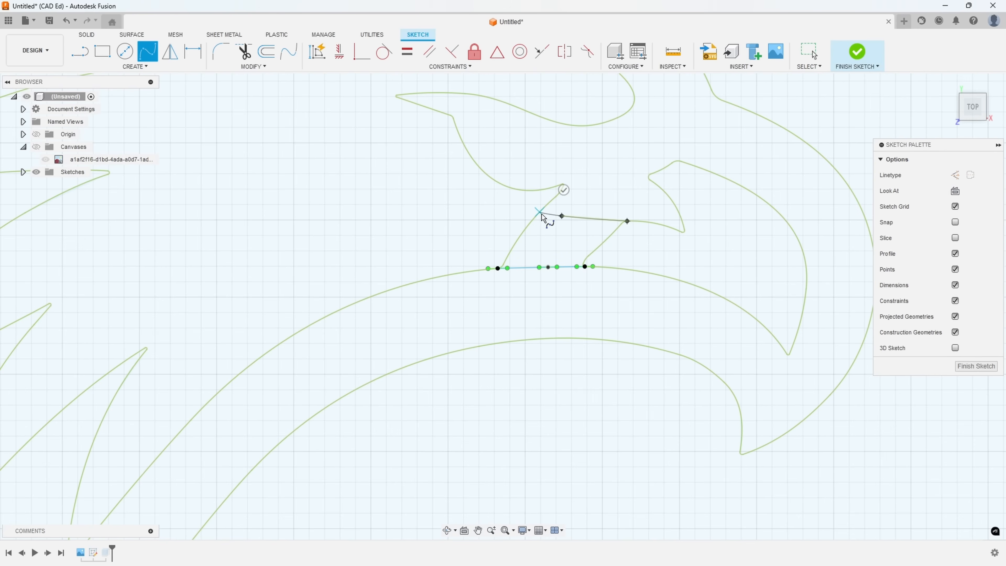
click(536, 216)
click(533, 191)
click(967, 366)
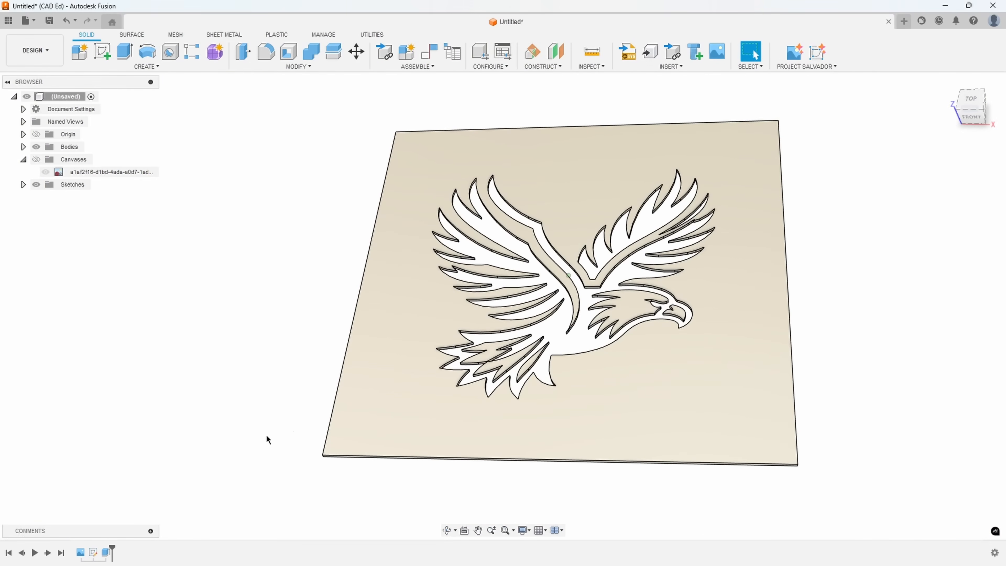
Edit the extrusion to include the new bridge profile between the eagle's head and beak
double_click(105, 553)
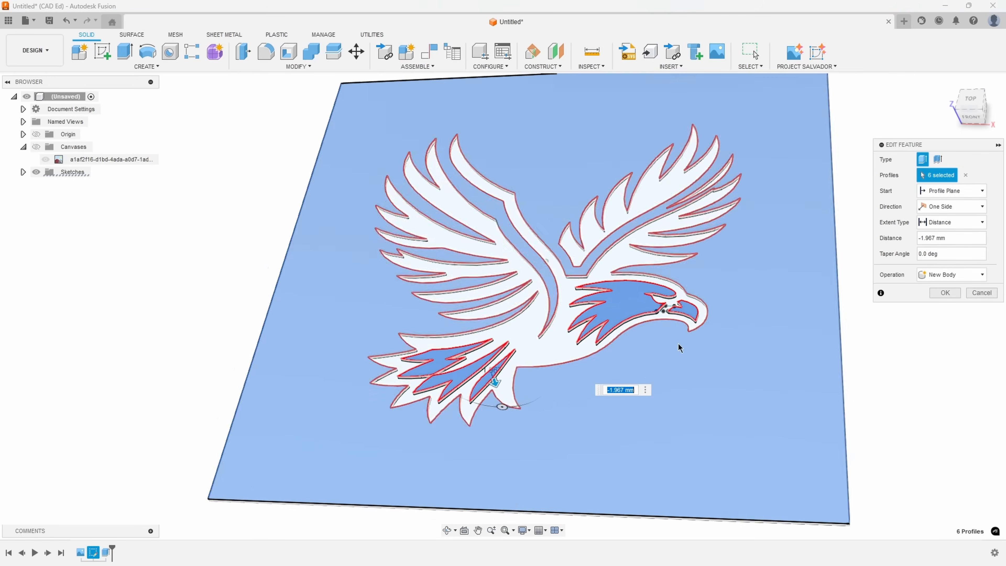
scroll(739, 317, up, 5)
click(782, 323)
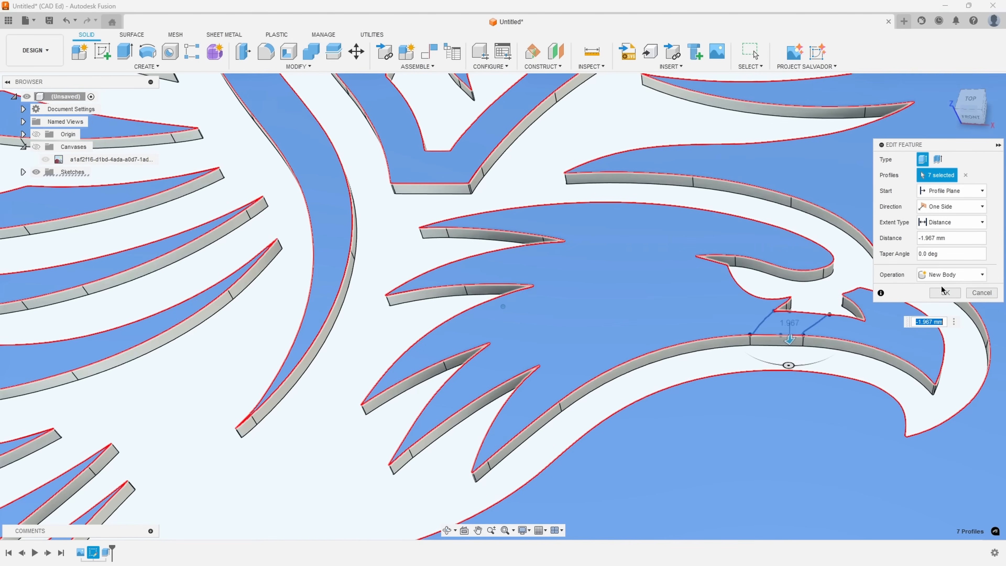
click(945, 293)
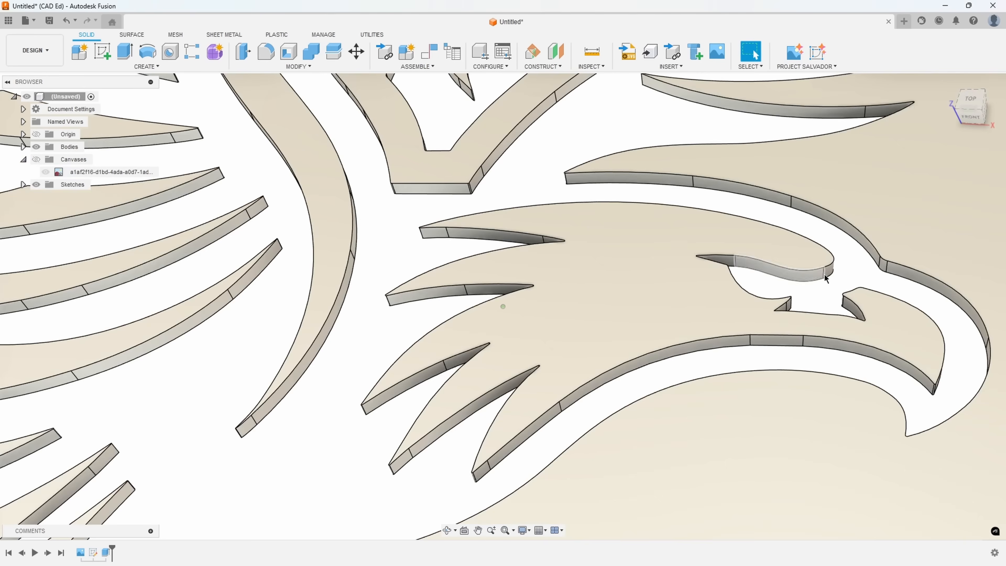
scroll(694, 344, down, 10)
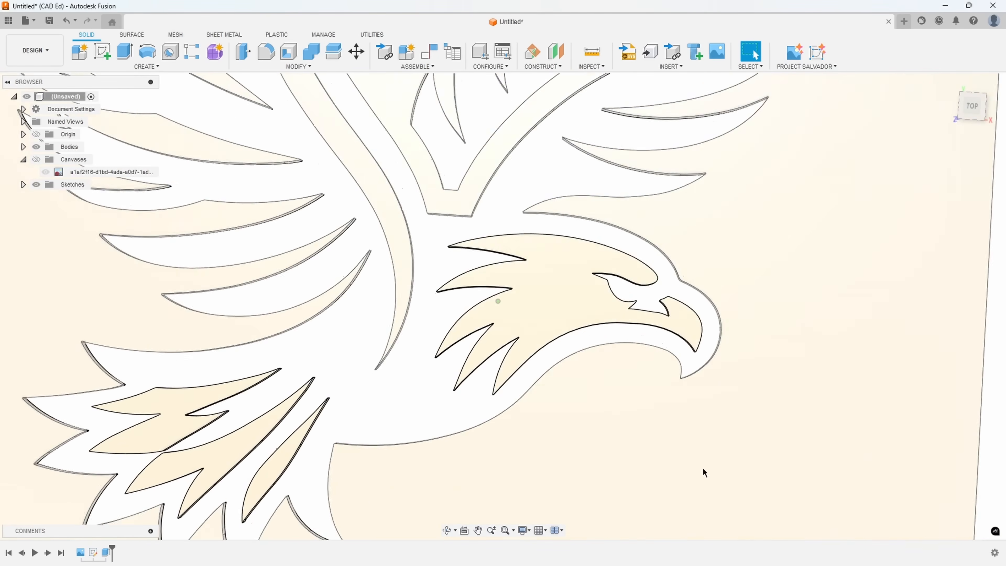
scroll(633, 474, down, 3)
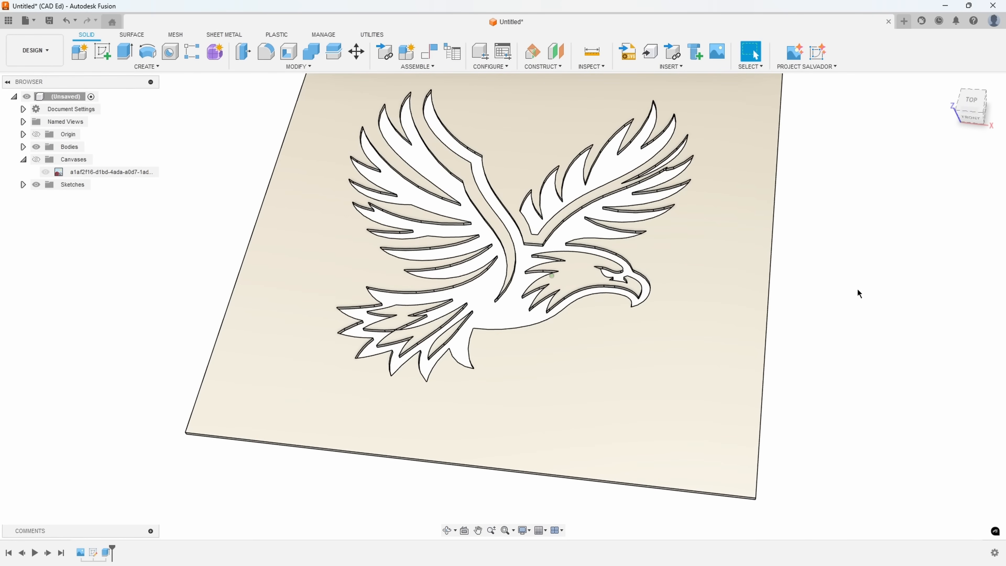
Create a new design and generate a Project Salvador image from the prompt "Fly fishing logo with fly, black and white"
click(904, 21)
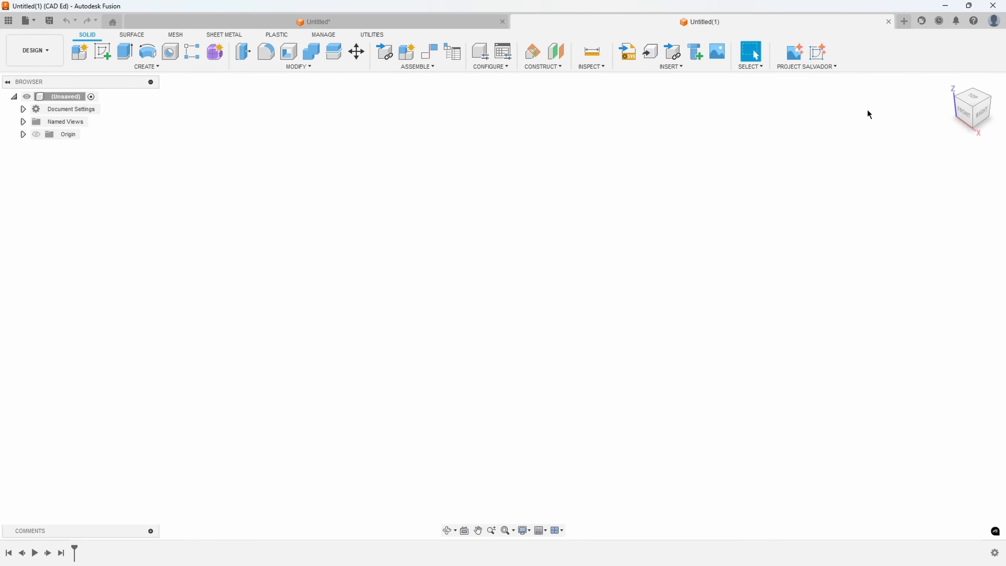
click(797, 58)
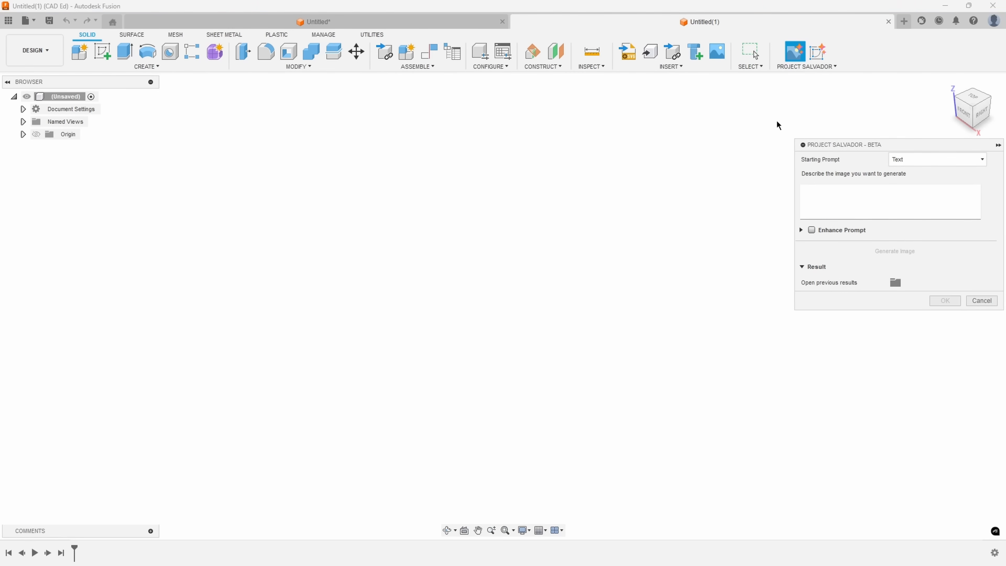
click(836, 193)
text(Fly fishing logo, black and)
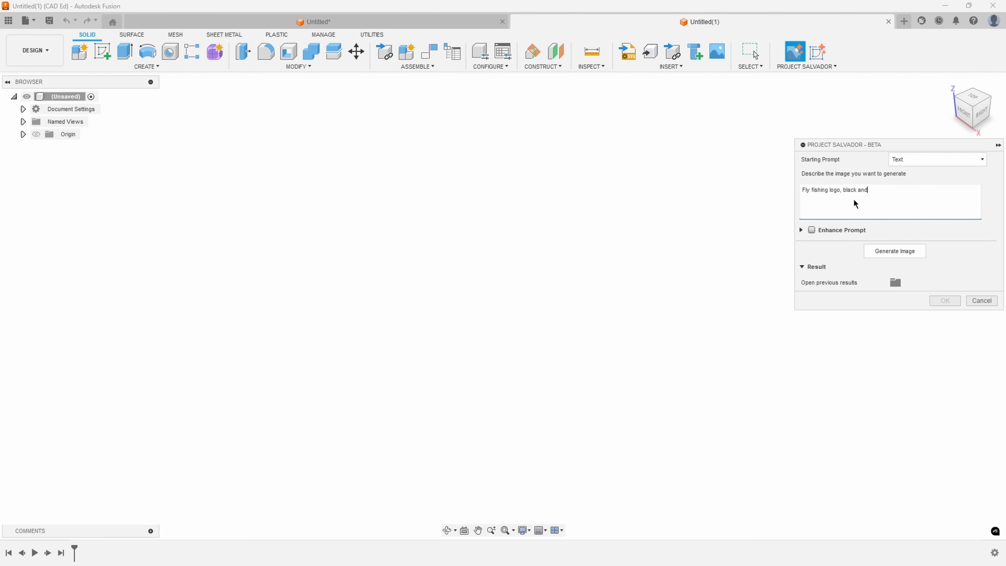
text(e)
click(842, 193)
key(BackSpace)
text(with fl,y)
click(900, 252)
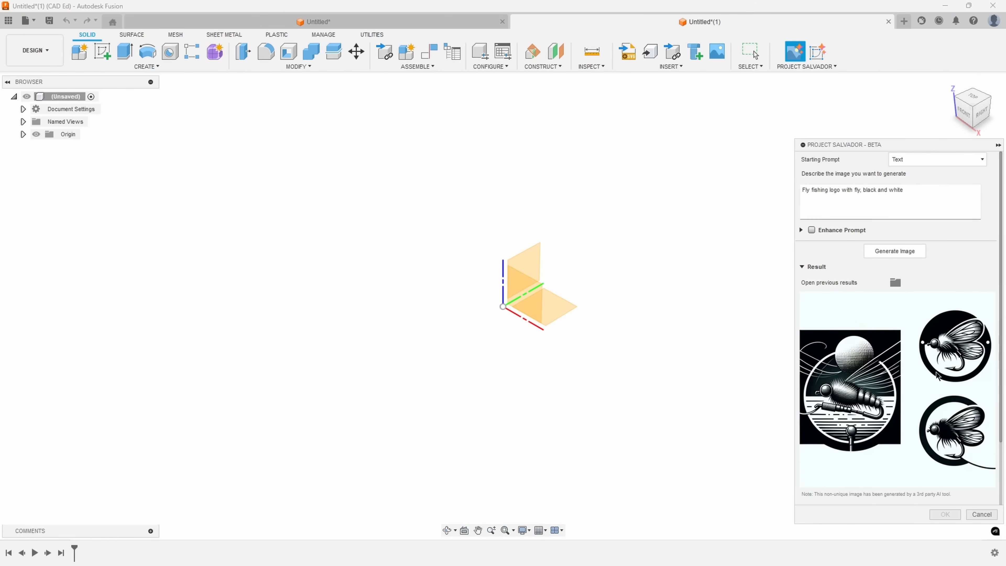
Insert the generated fly fishing image as a canvas on the XY plane, scaled up uniformly to about 5.486
scroll(893, 466, down, 2)
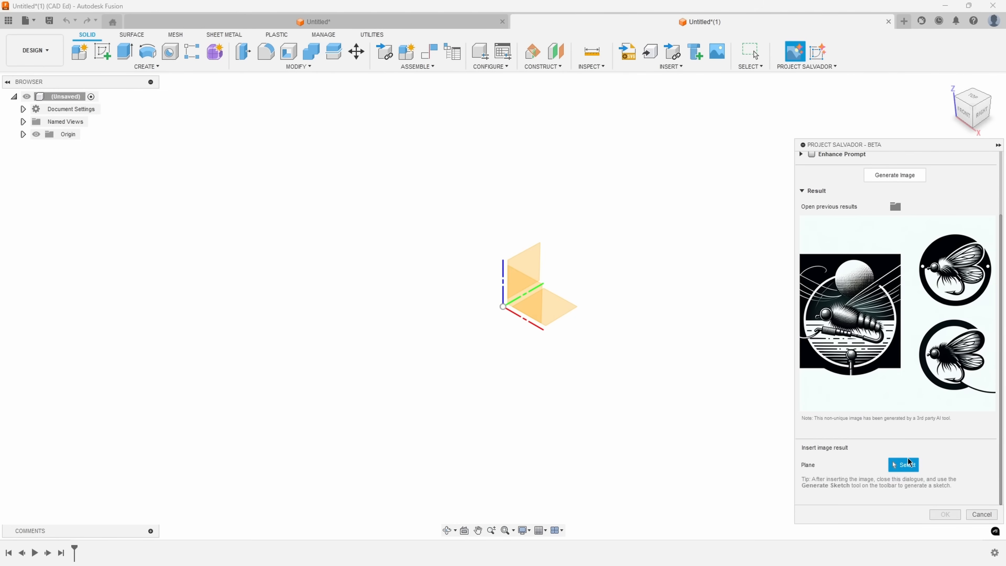
click(550, 309)
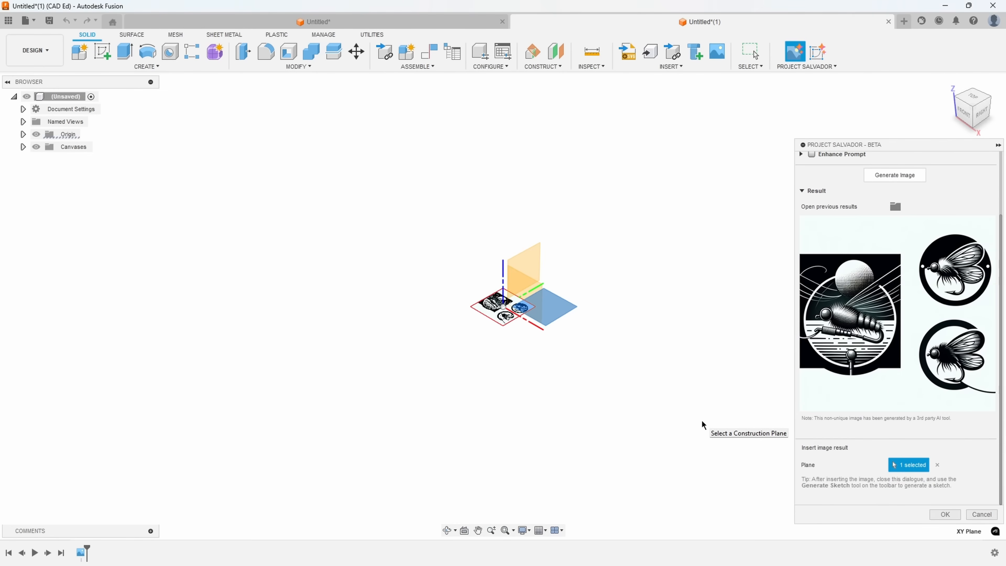
click(946, 514)
drag(542, 309, 847, 264)
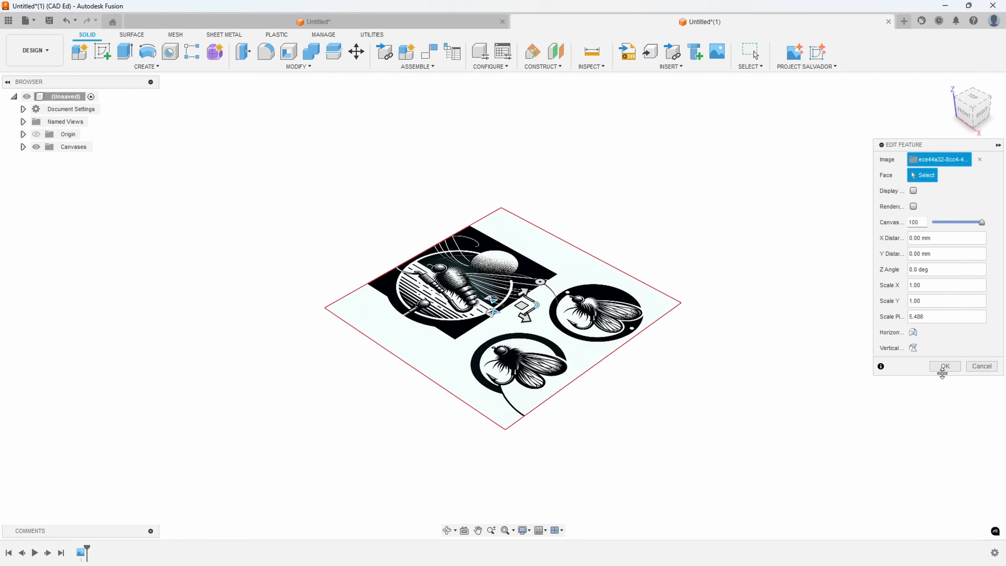
click(951, 368)
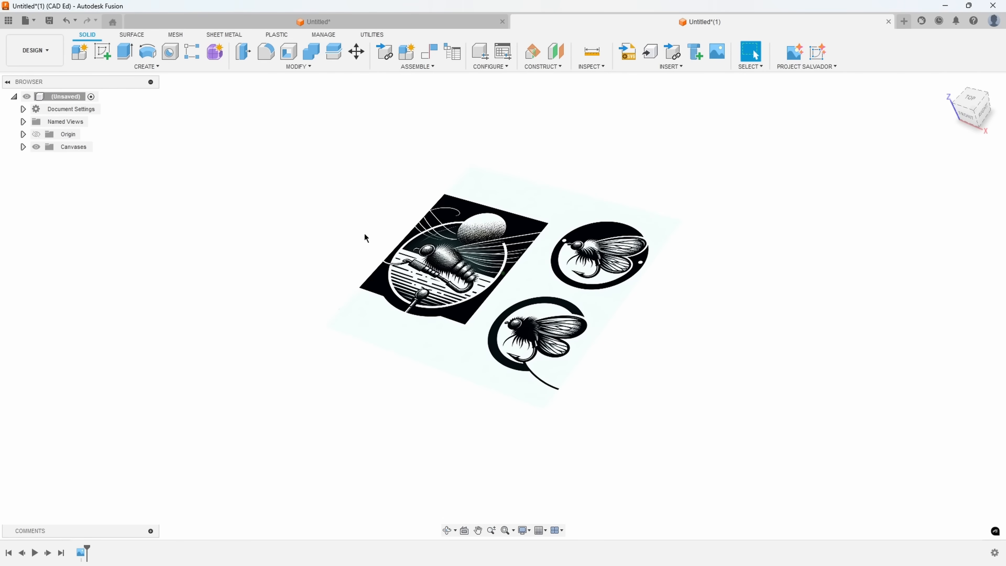
Calibrate the fly fishing canvas so the lower-right circular logo spans 4 in across its width
click(23, 147)
click(105, 160)
right_click(127, 160)
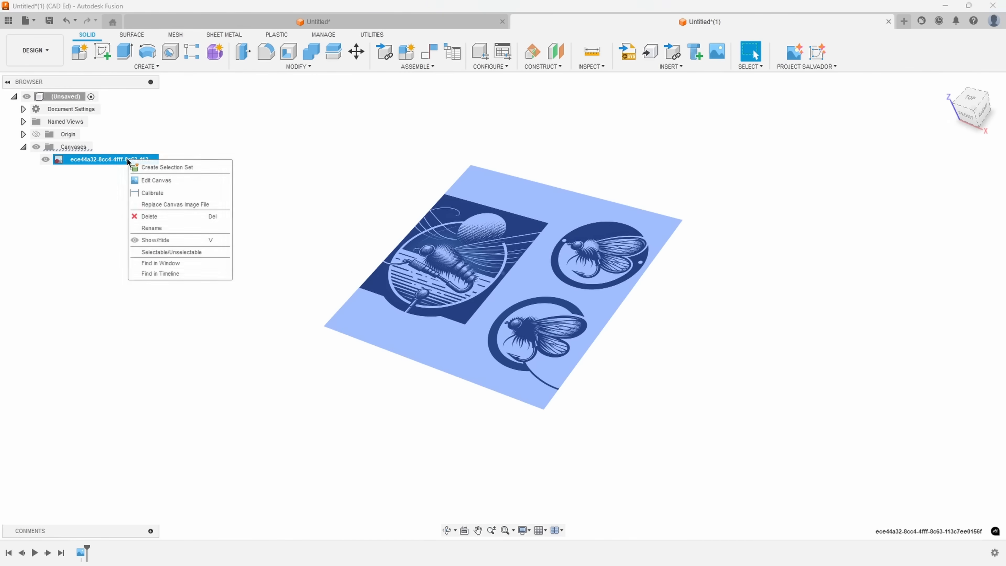
click(153, 193)
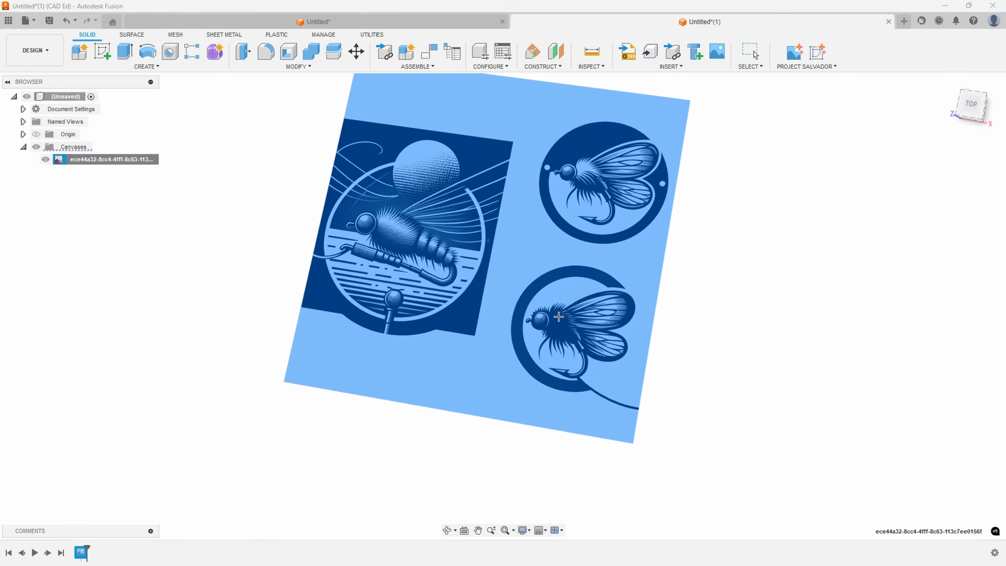
click(511, 316)
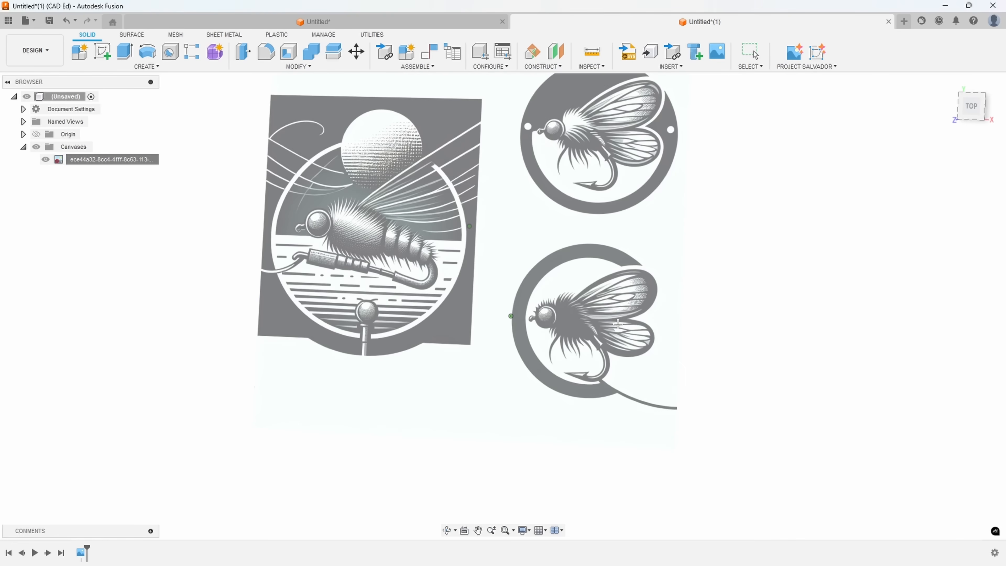
click(669, 318)
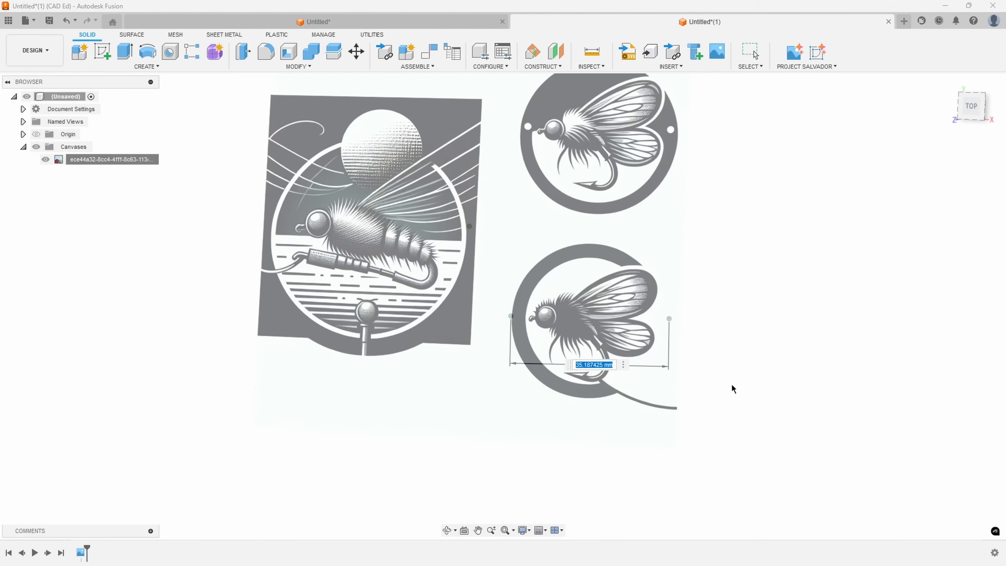
text(4in)
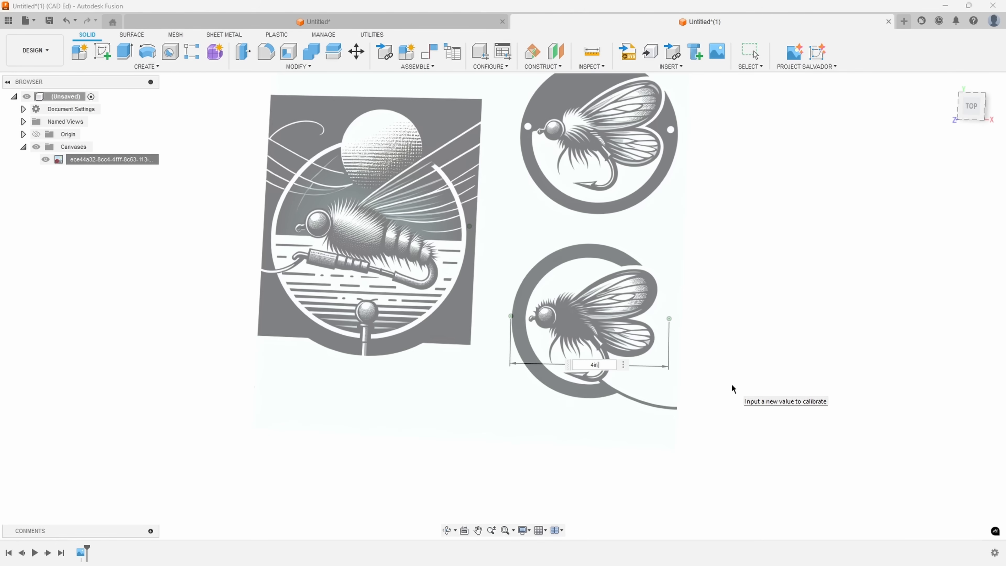
key(Return)
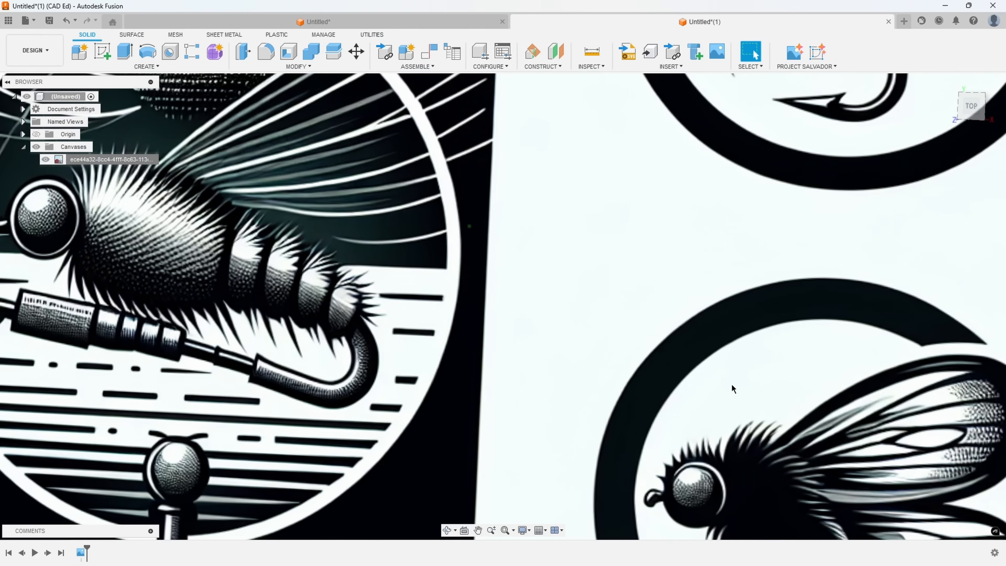
scroll(703, 356, up, 5)
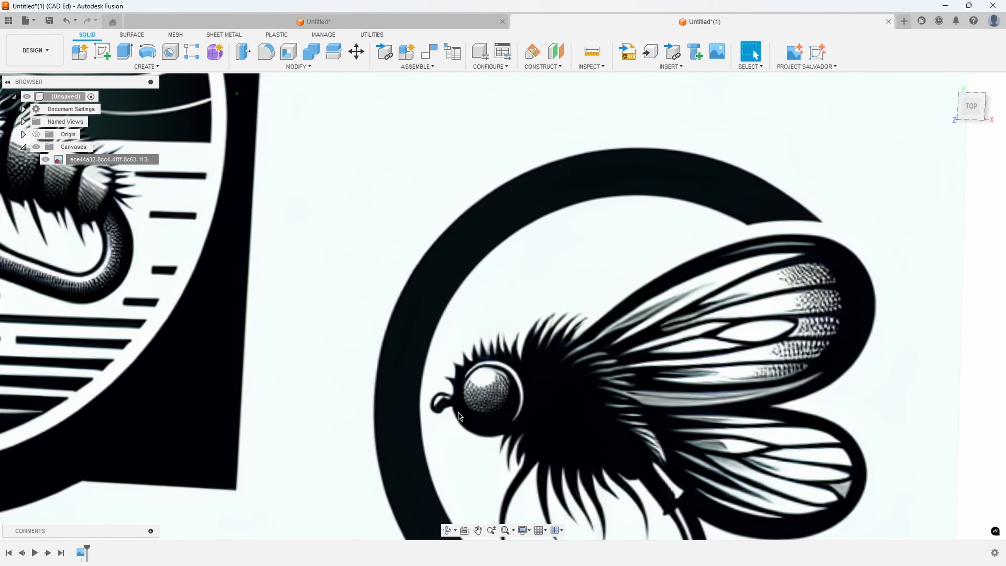
scroll(521, 413, down, 5)
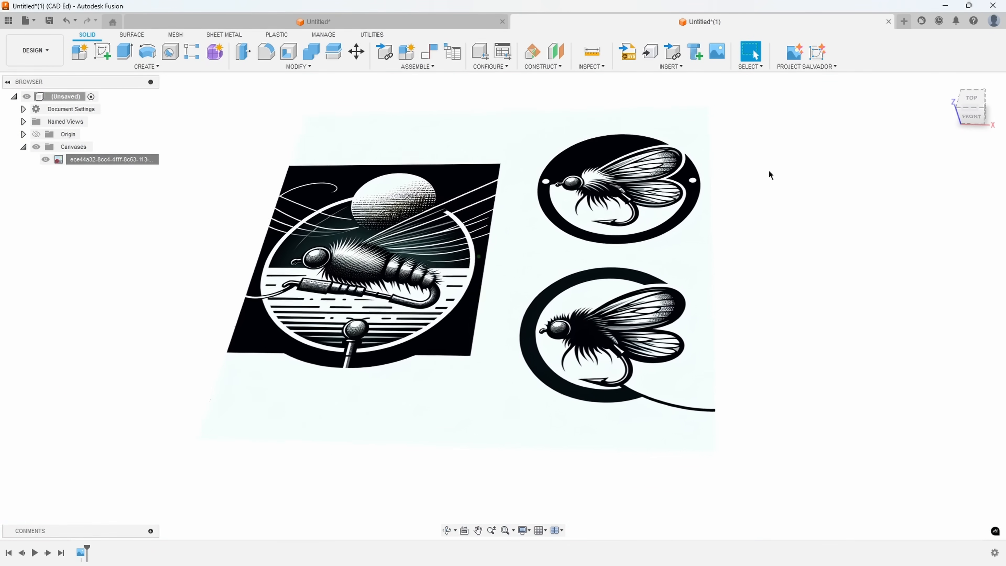
Generate a sketch from the fly fishing canvas and hide the canvas image
click(614, 214)
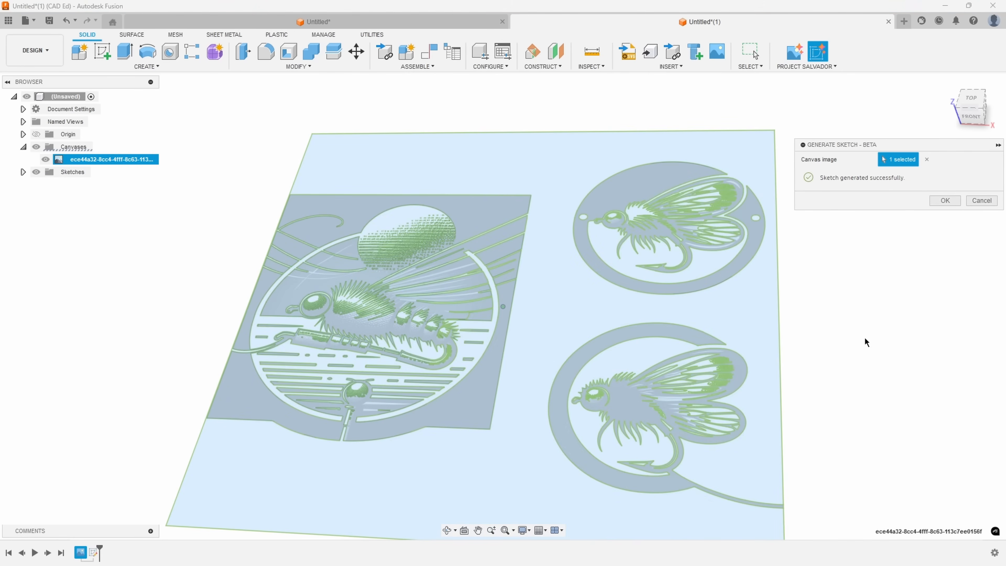
click(945, 200)
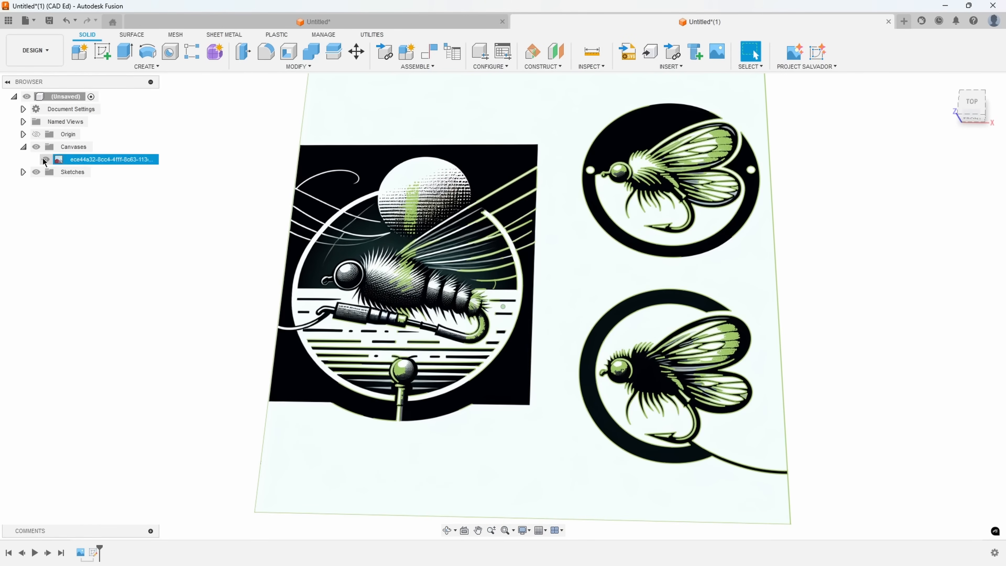
click(36, 147)
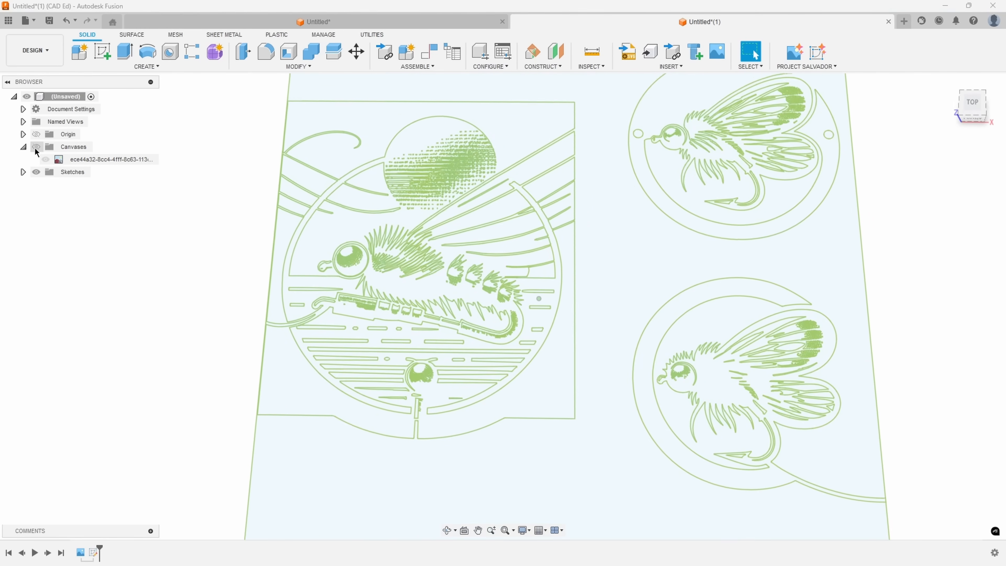
Compare the generated sketch outlines with the canvas image, closely examining the upper wing of the lower-right fly
click(35, 148)
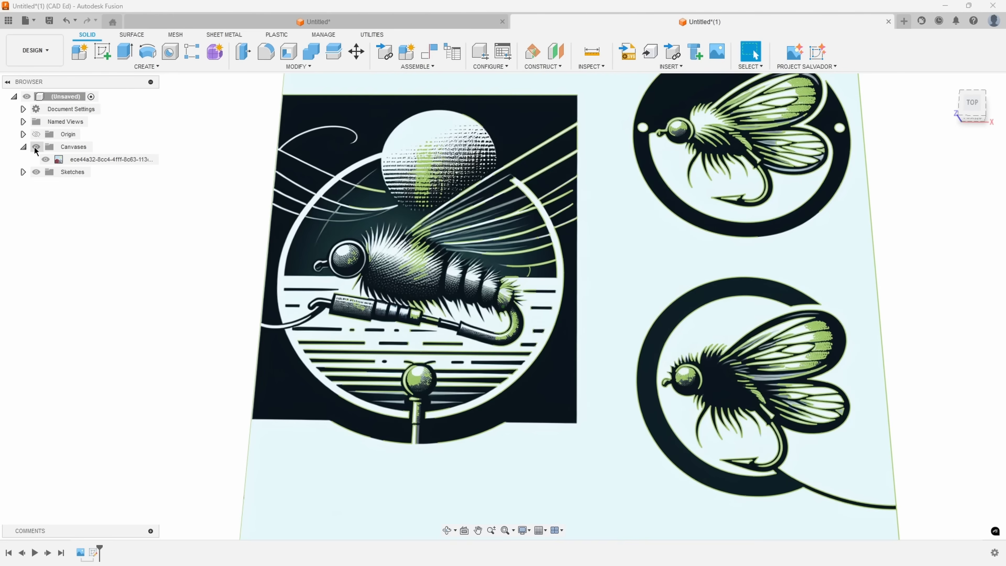
click(36, 147)
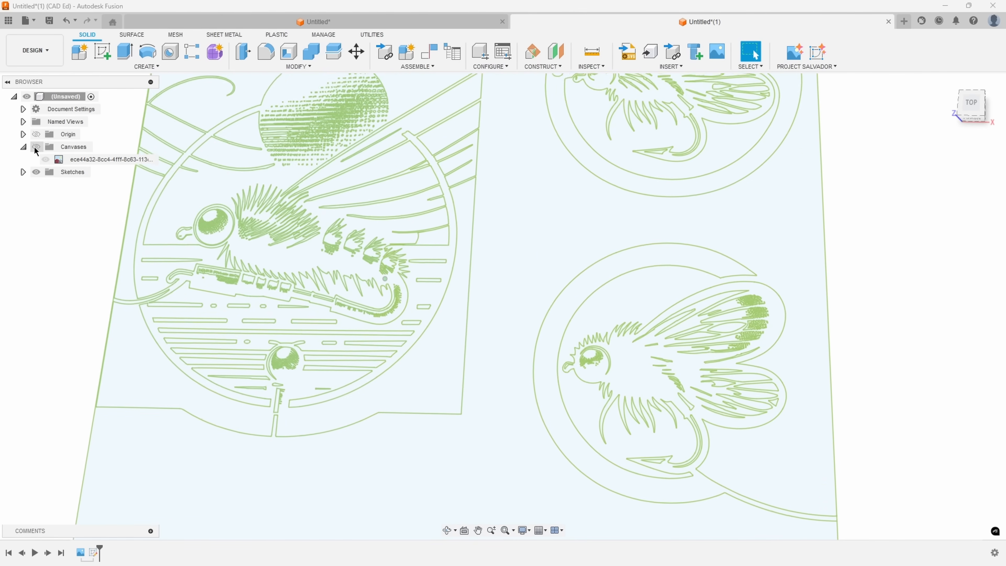
scroll(483, 305, up, 8)
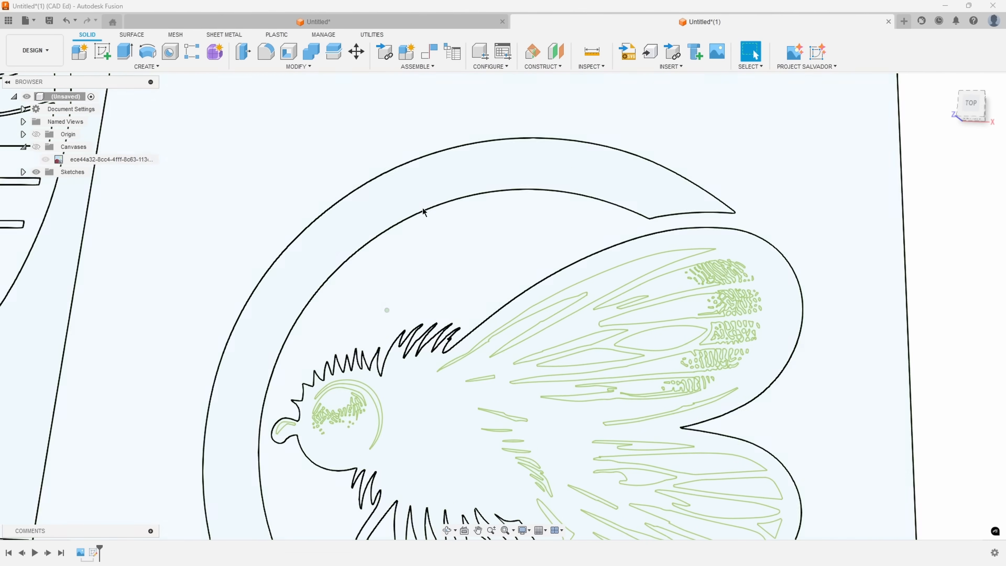
scroll(726, 288, up, 5)
scroll(739, 365, down, 5)
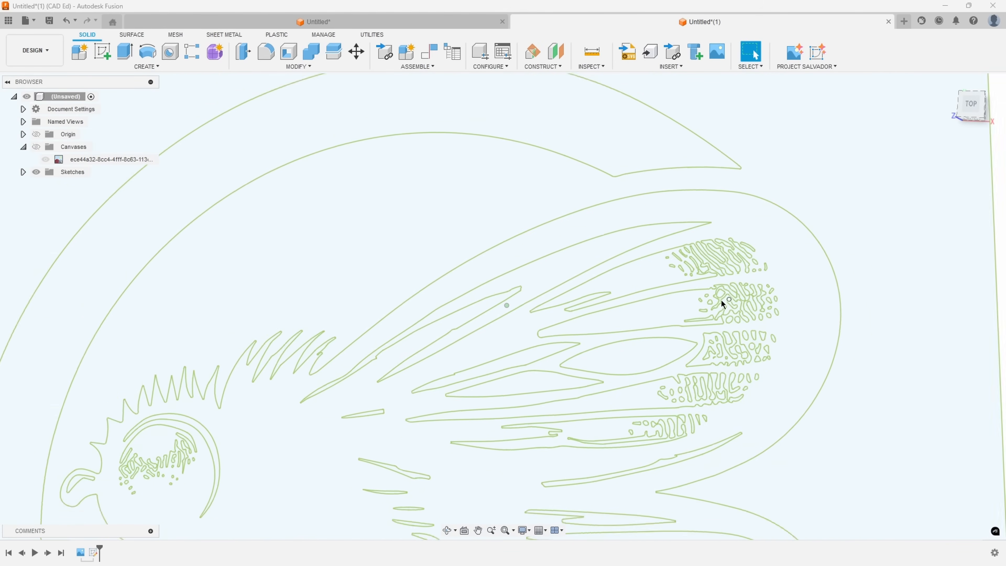
click(36, 147)
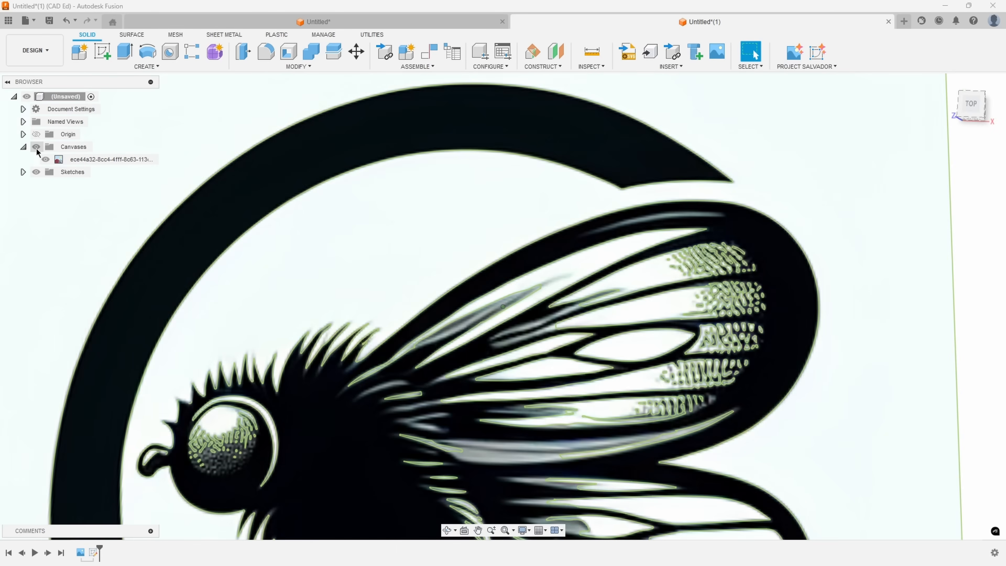
scroll(37, 151, up, 5)
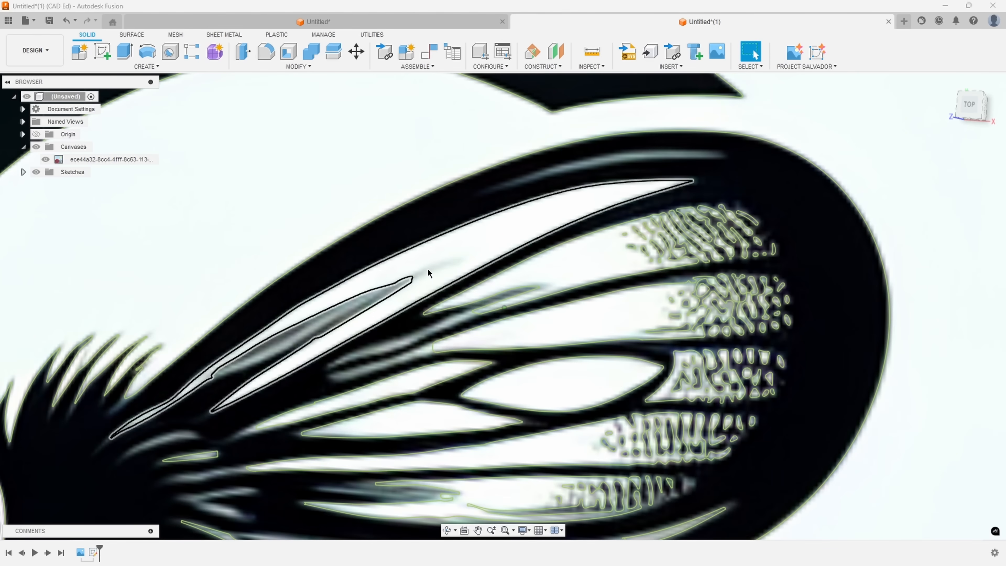
scroll(356, 222, down, 4)
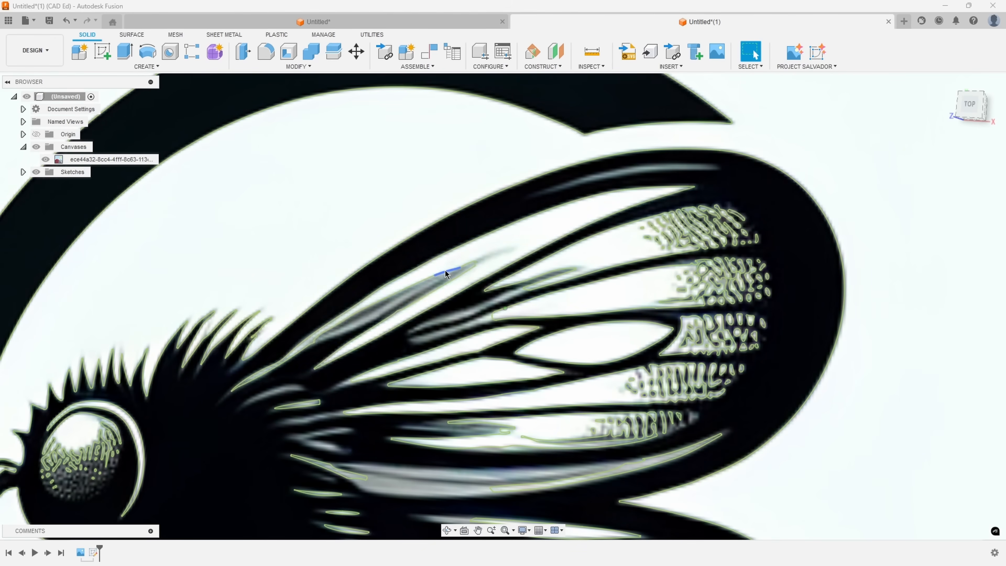
scroll(394, 250, down, 5)
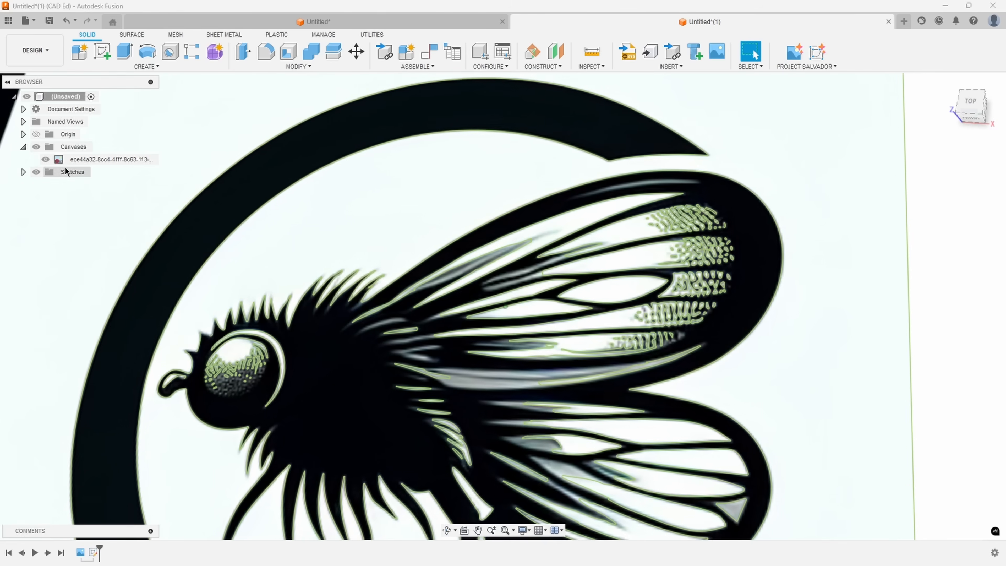
Hide the canvas image and delete the large rectangular fly illustration's geometry from the generated sketch
click(47, 160)
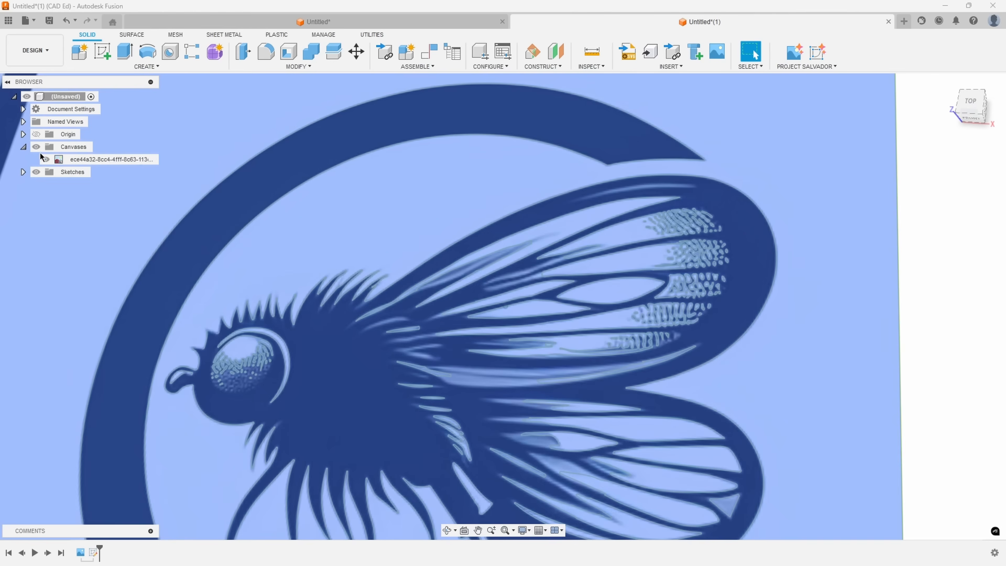
click(45, 159)
scroll(809, 324, down, 5)
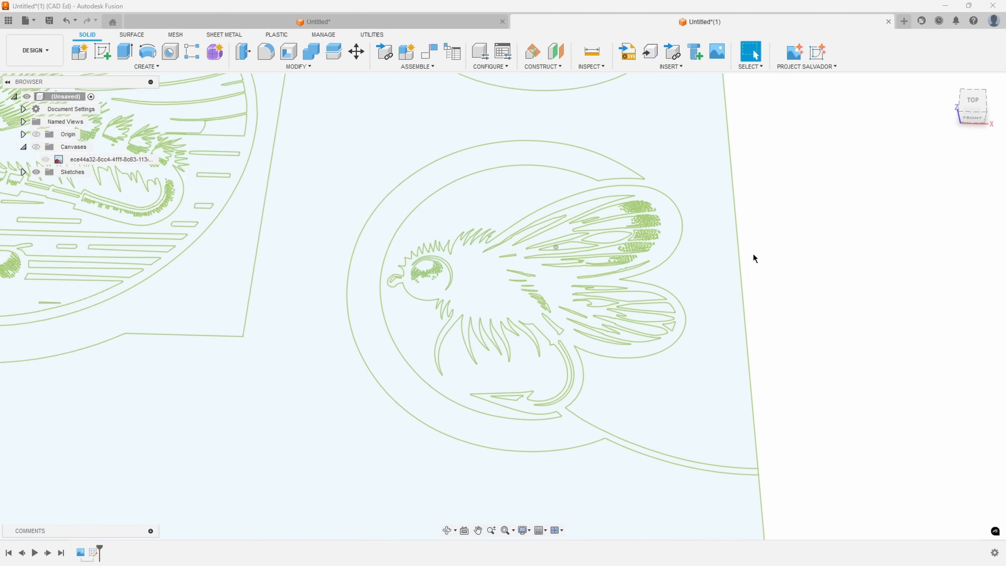
scroll(478, 207, down, 5)
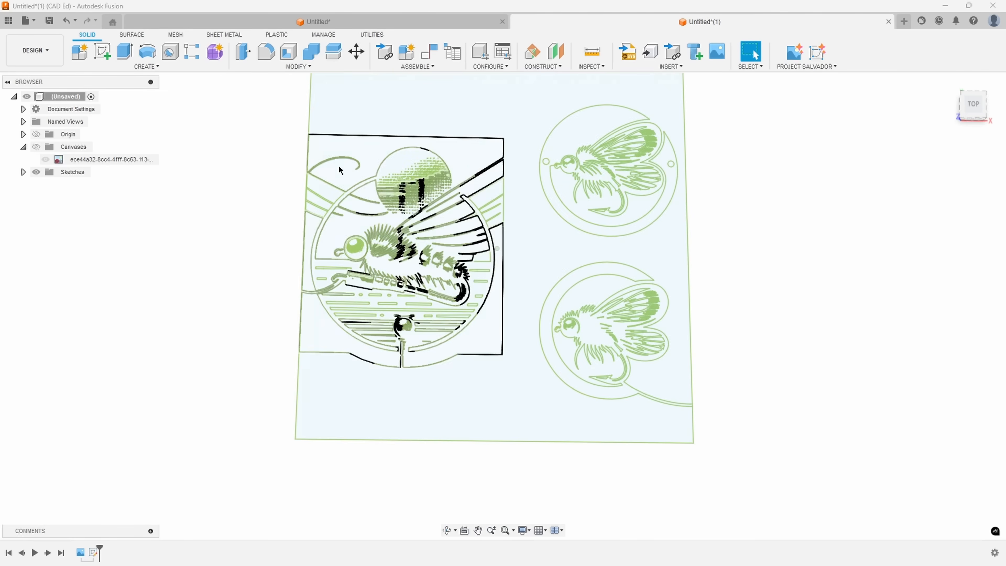
right_click(93, 552)
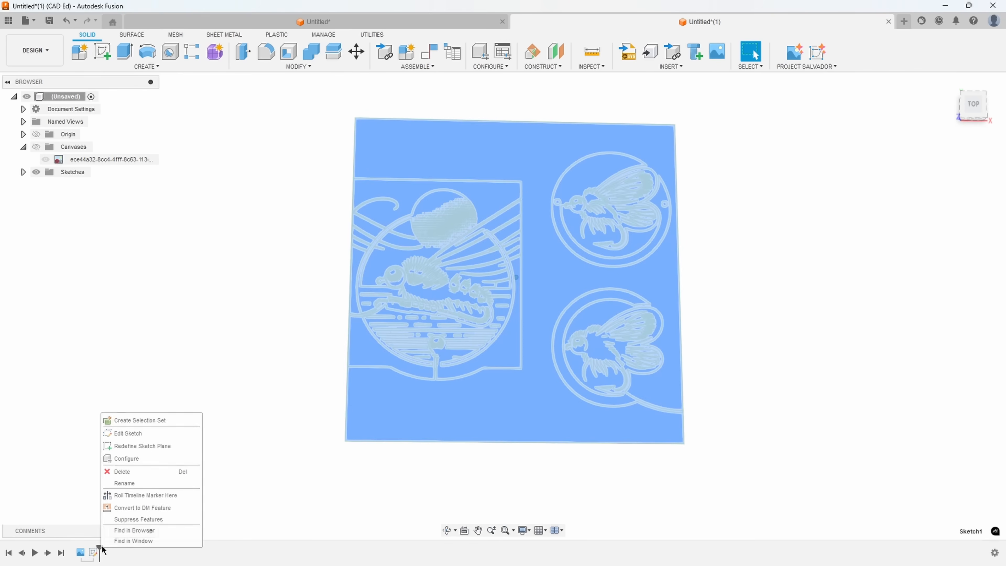
click(143, 436)
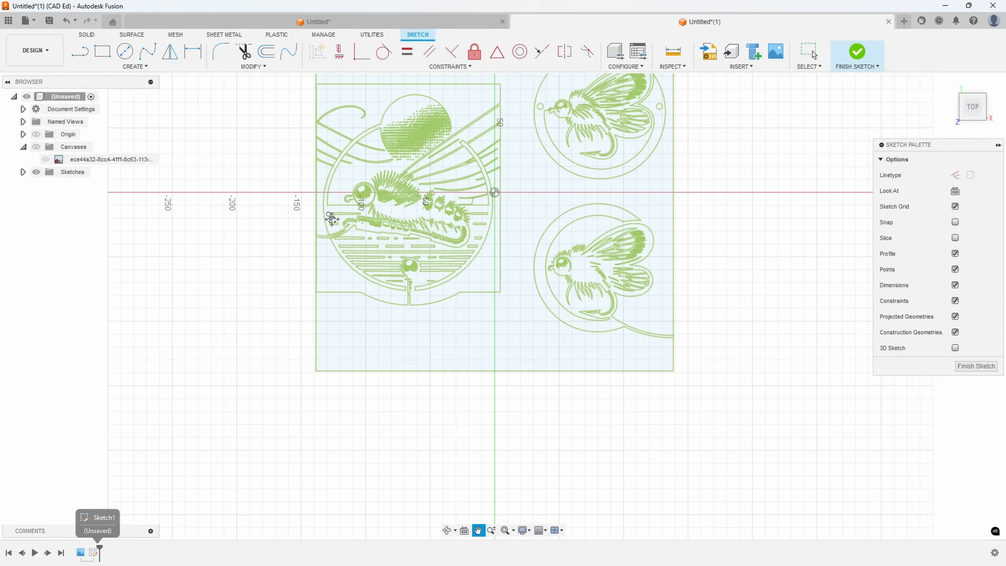
mouse_move(307, 135)
mouse_down()
mouse_move(481, 293)
mouse_move(522, 398)
mouse_up()
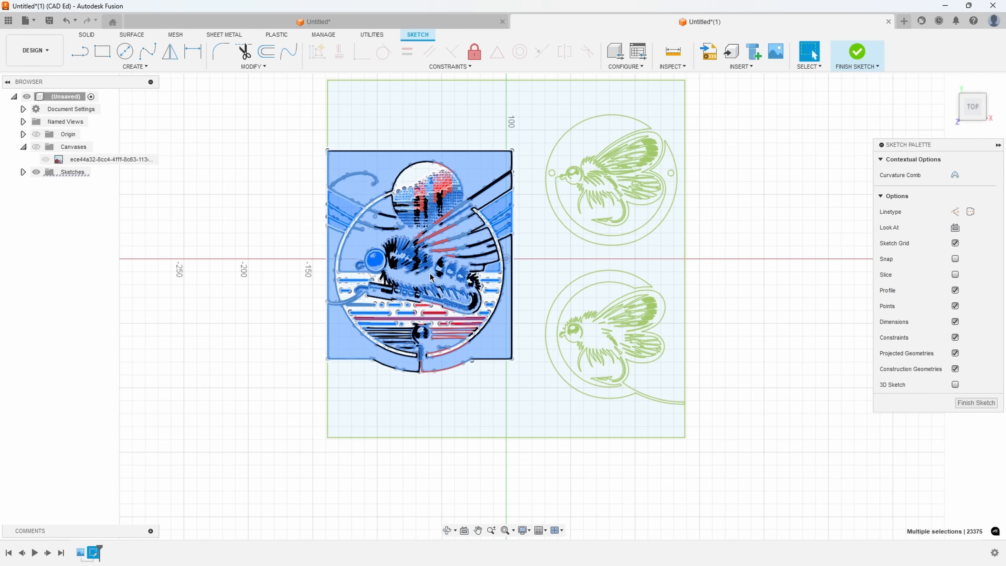
click(290, 174)
key(Delete)
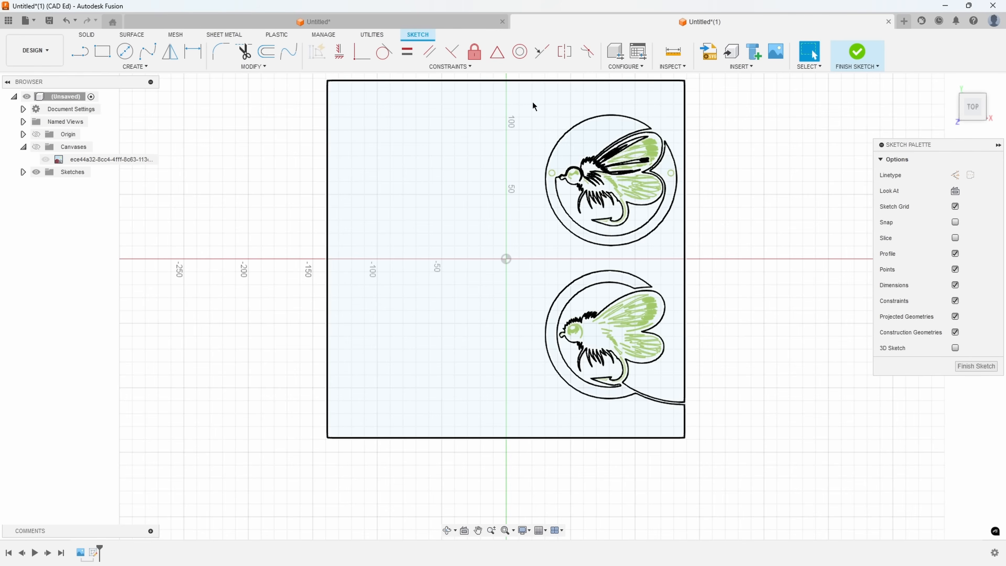
Delete all geometry of the upper-right circular fly logo from the sketch
drag(524, 100, 698, 256)
right_click(585, 146)
click(551, 130)
Delete the outer square border lines around the remaining fly logo and finish the sketch
click(613, 80)
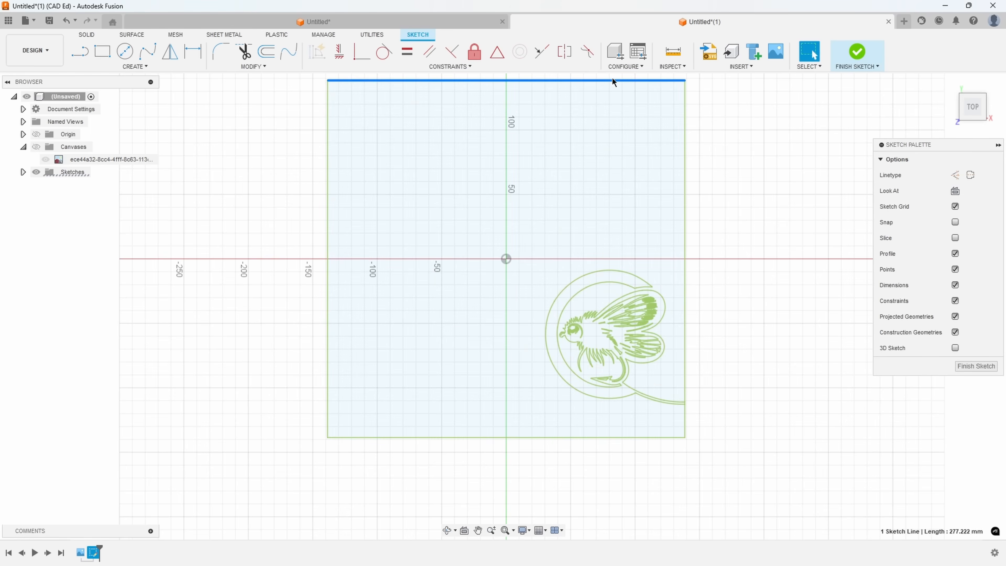
key(Delete)
click(686, 164)
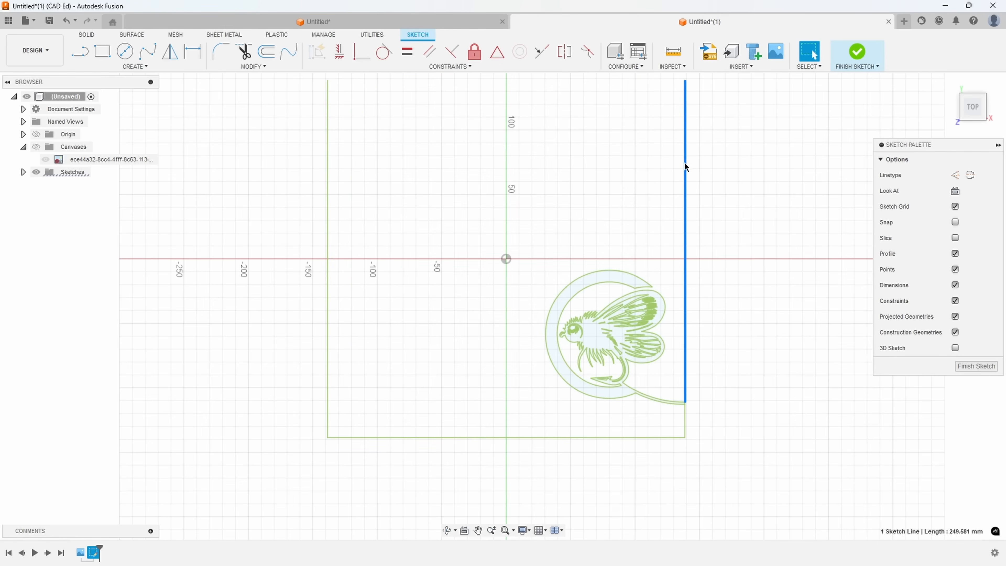
key(Delete)
click(638, 438)
key(Delete)
click(686, 422)
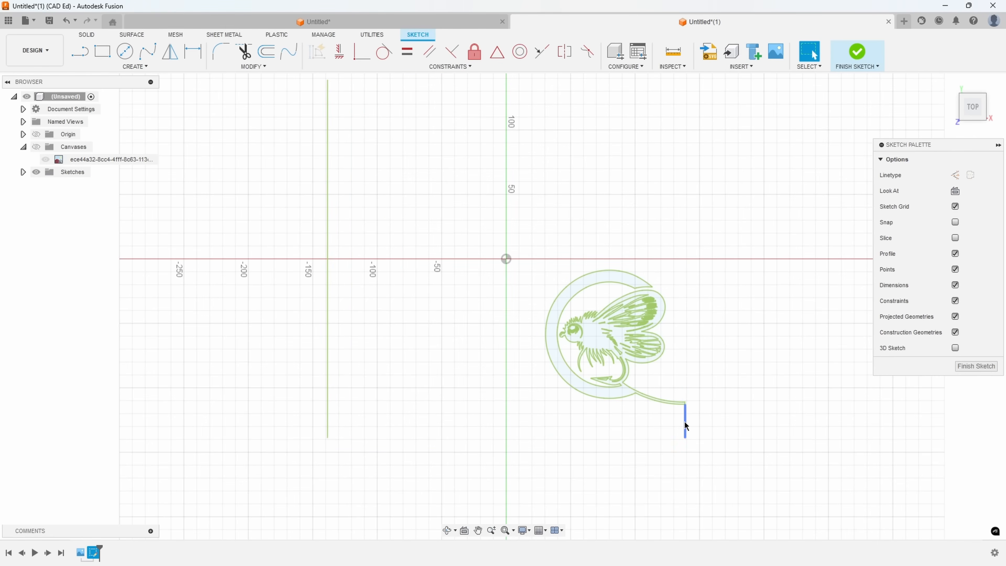
key(Delete)
click(328, 342)
key(Delete)
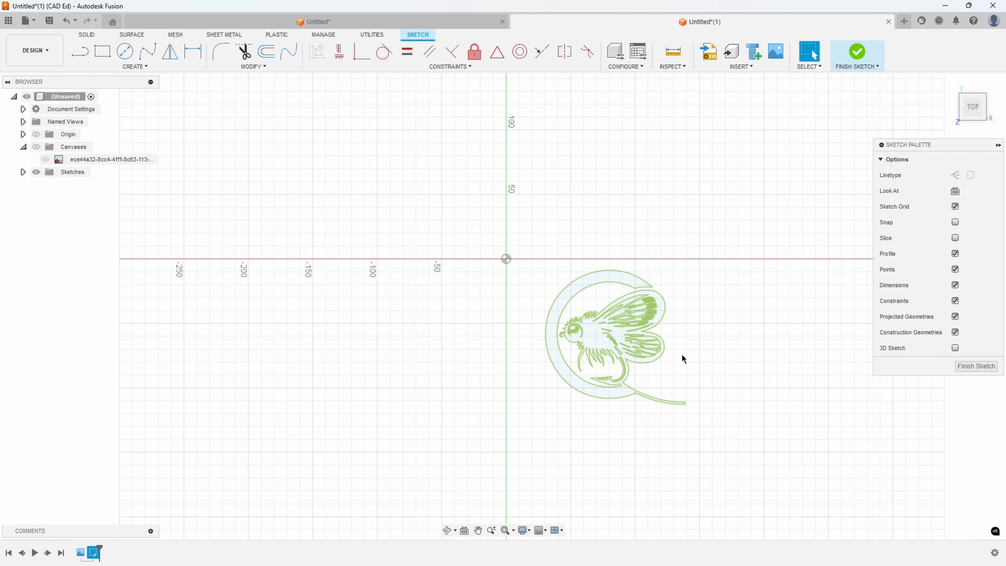
scroll(685, 359, up, 4)
scroll(684, 359, up, 2)
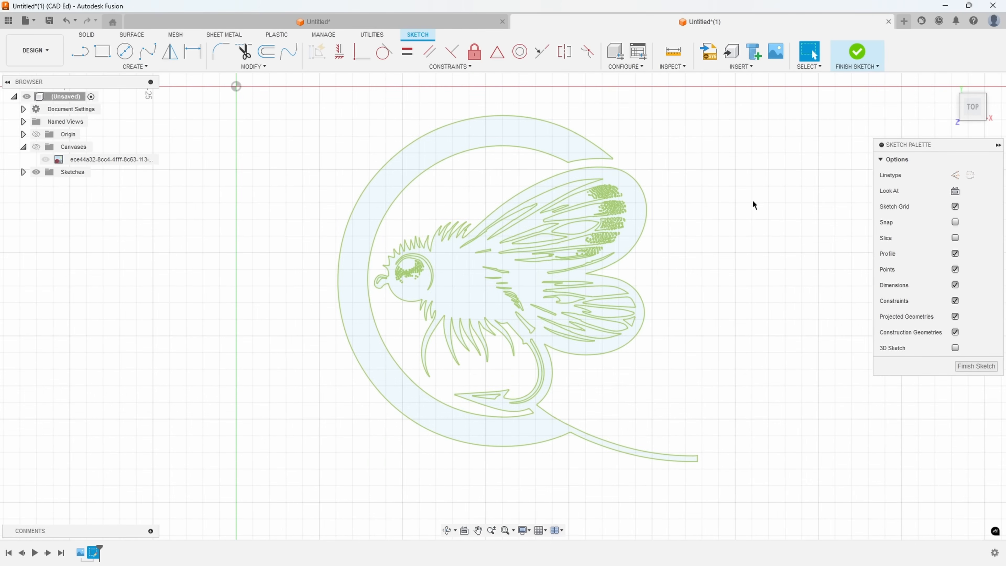
scroll(587, 218, up, 3)
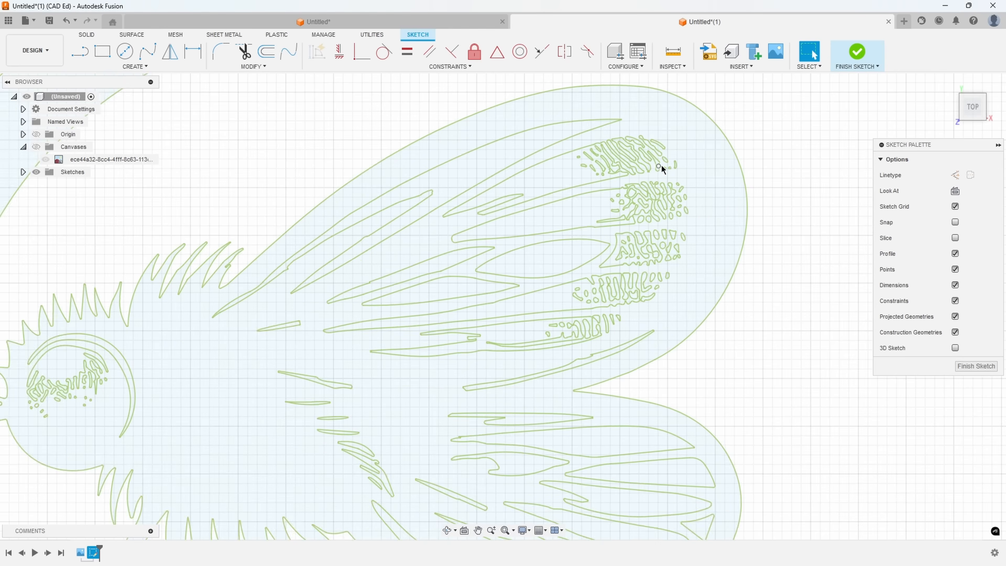
scroll(659, 166, up, 2)
scroll(709, 247, down, 3)
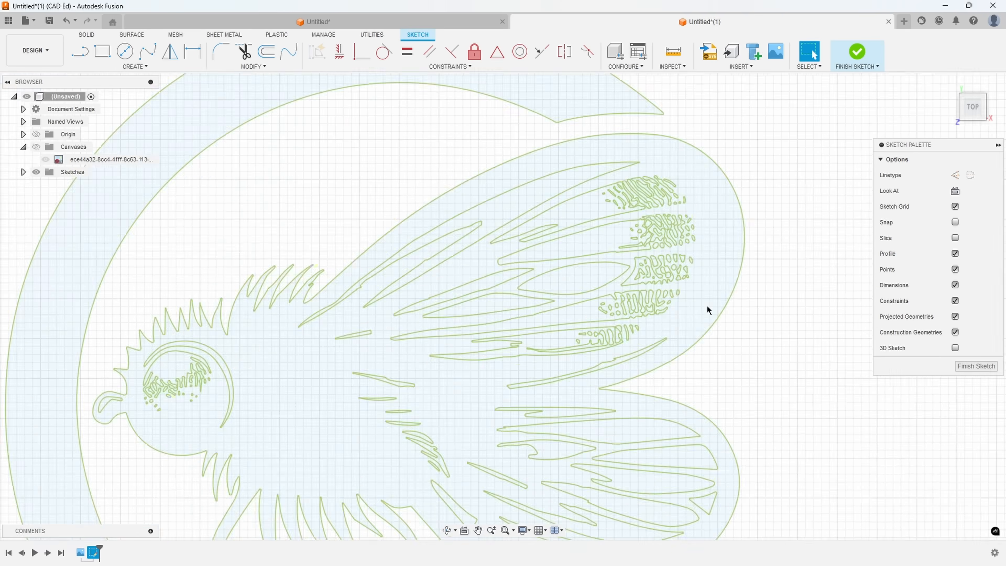
scroll(723, 335, down, 2)
click(976, 365)
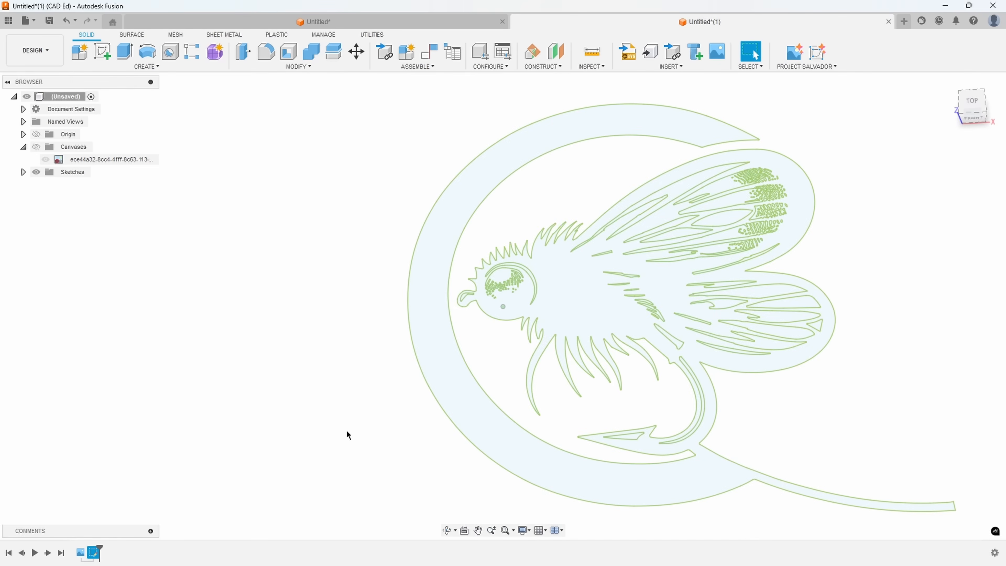
Create a new empty design
click(904, 21)
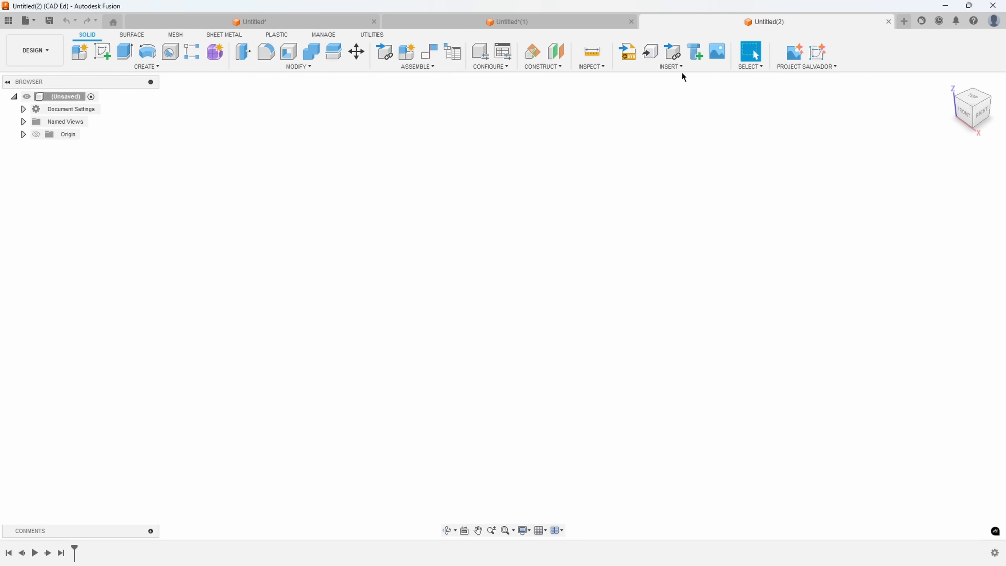
Insert border.jpg from the computer's clipart folder as a canvas on the XY plane
click(673, 70)
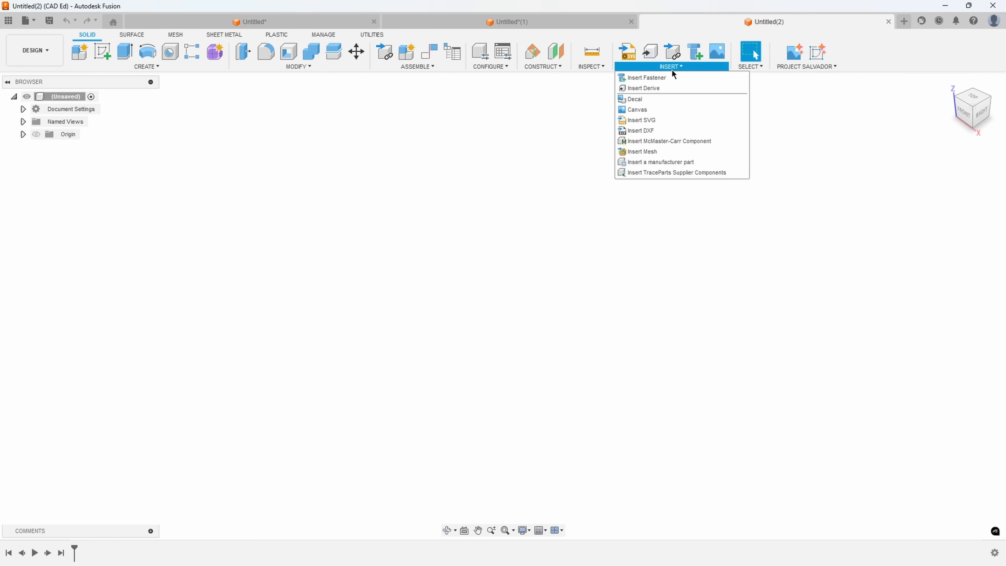
click(644, 107)
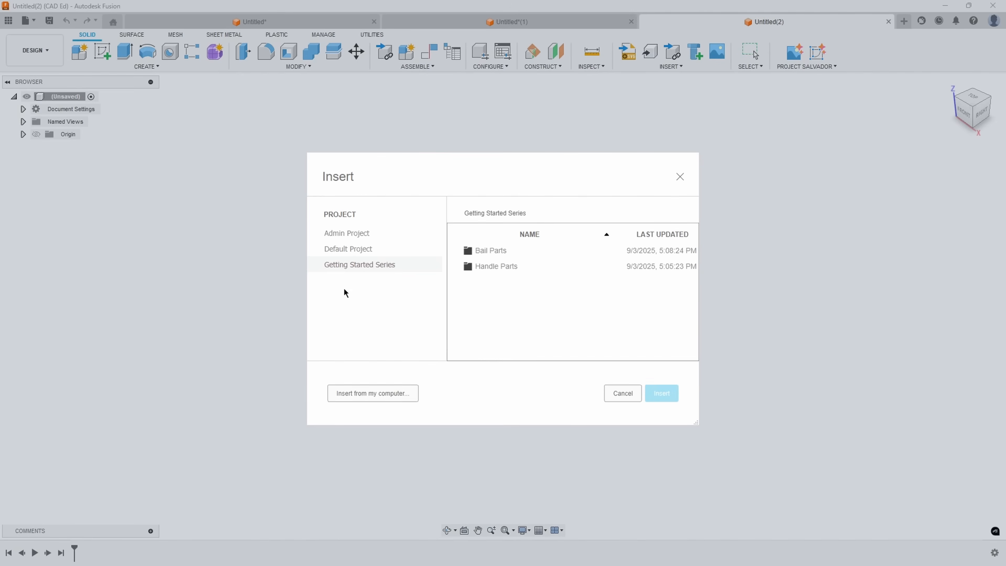
click(336, 394)
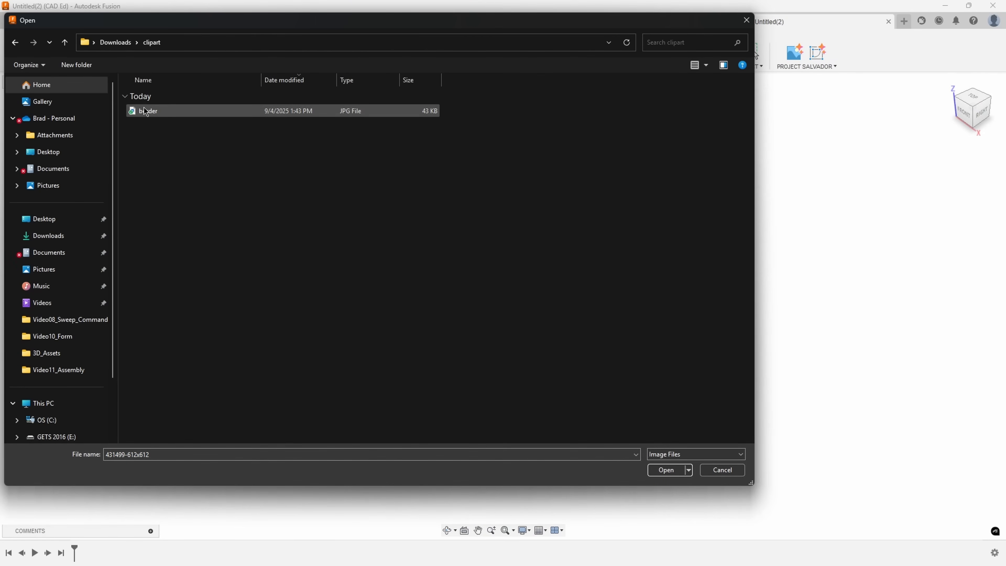
click(154, 113)
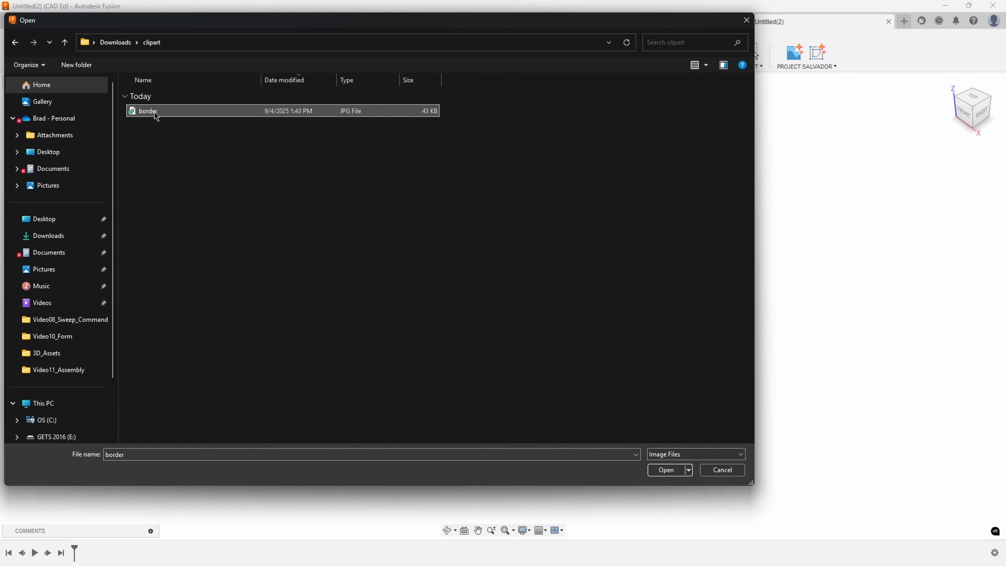
click(667, 470)
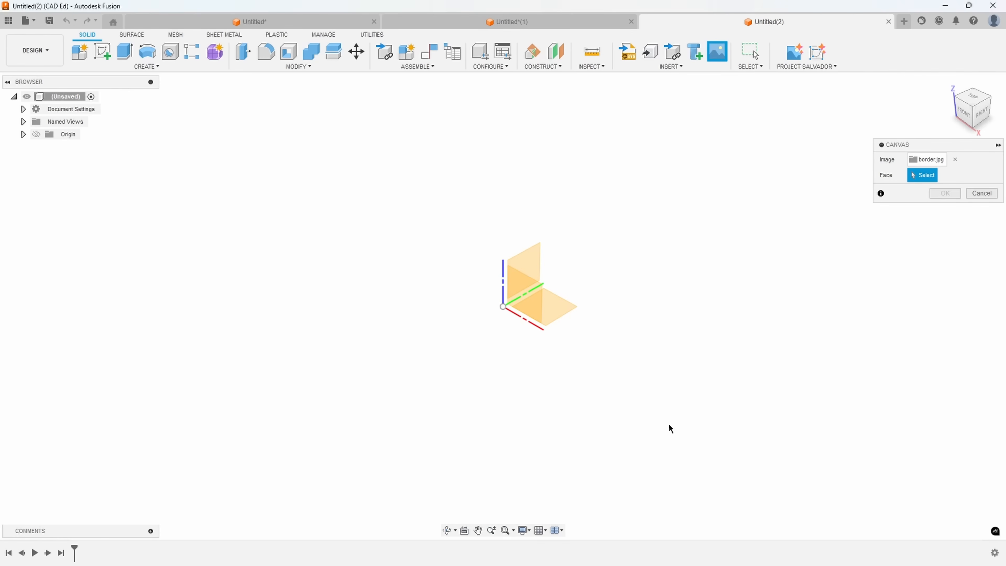
click(558, 307)
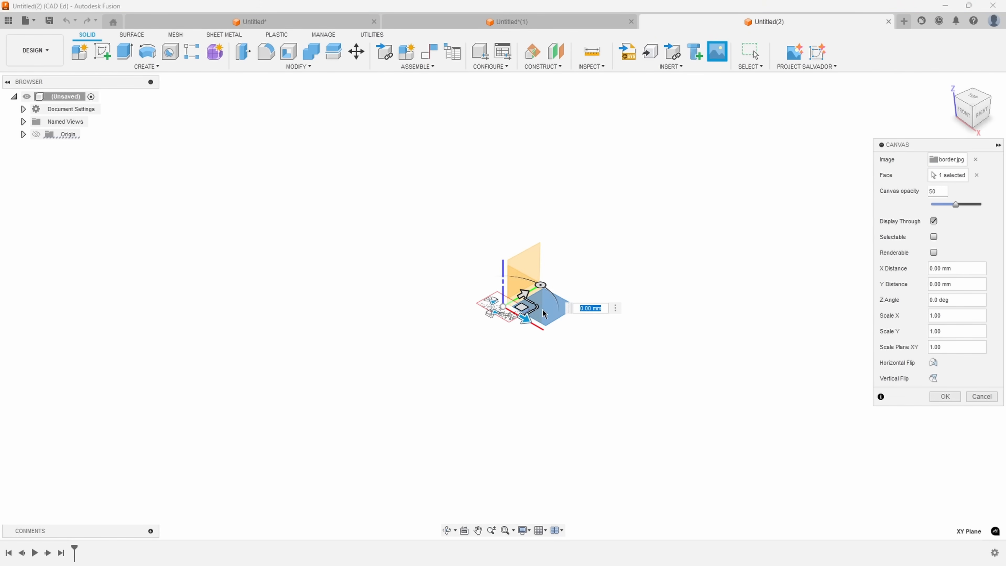
drag(537, 310, 838, 310)
shift+middle_drag(609, 312, 685, 337)
click(936, 365)
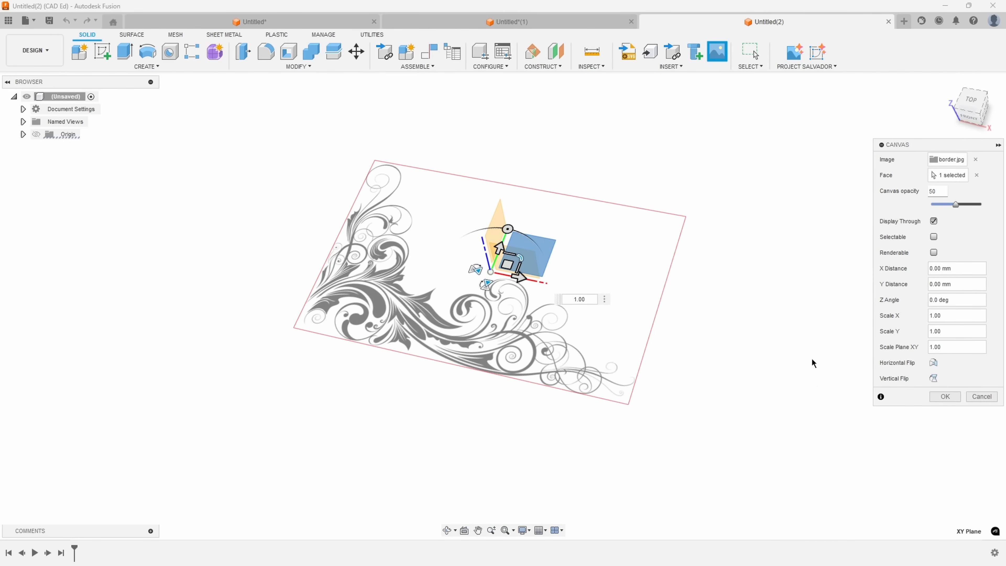
click(945, 397)
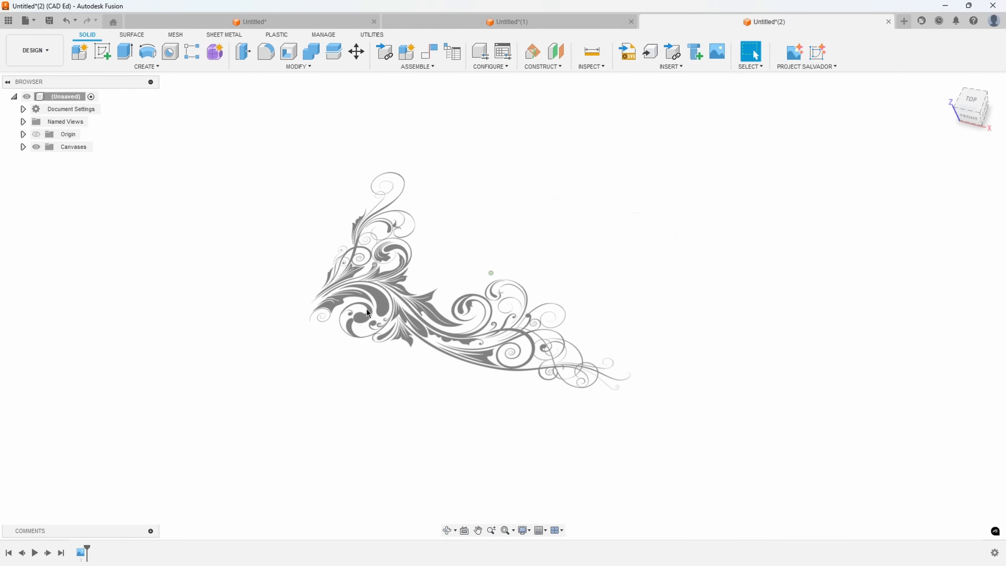
Calibrate the border canvas by picking points at its two side edges and setting the distance to 6 in
click(23, 147)
right_click(76, 160)
click(105, 186)
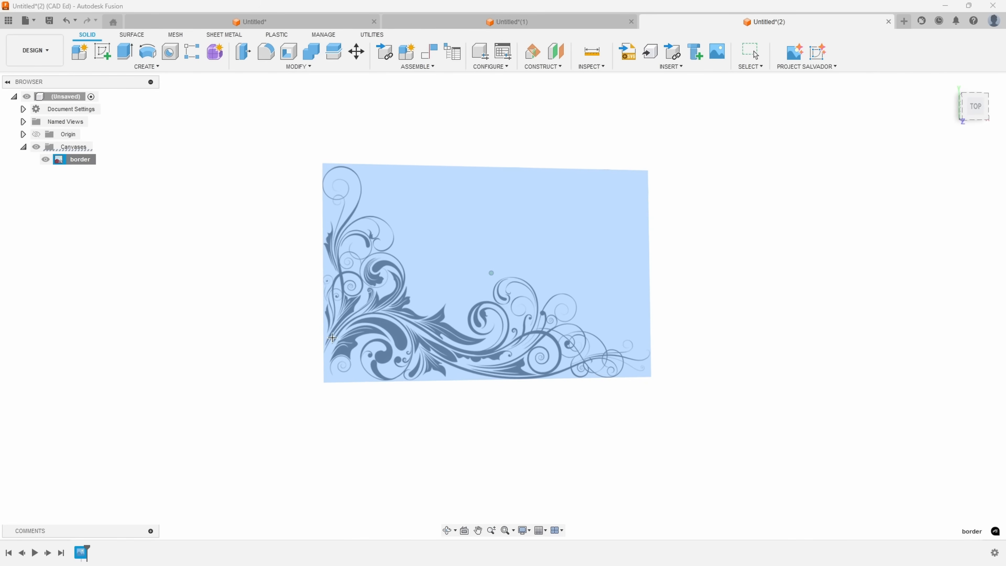
click(322, 341)
click(653, 341)
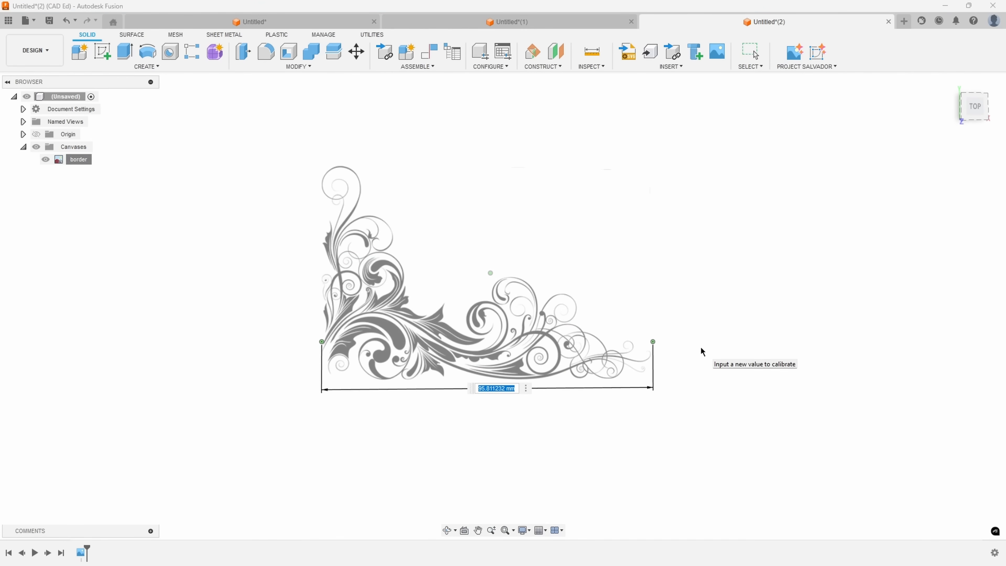
text(6in)
key(Return)
Generate a sketch from the border canvas with Generate Sketch and hide the canvases
mouse_move(728, 145)
shift+middle_down()
mouse_move(663, 193)
mouse_move(770, 117)
mouse_move(794, 88)
shift+middle_up()
click(821, 61)
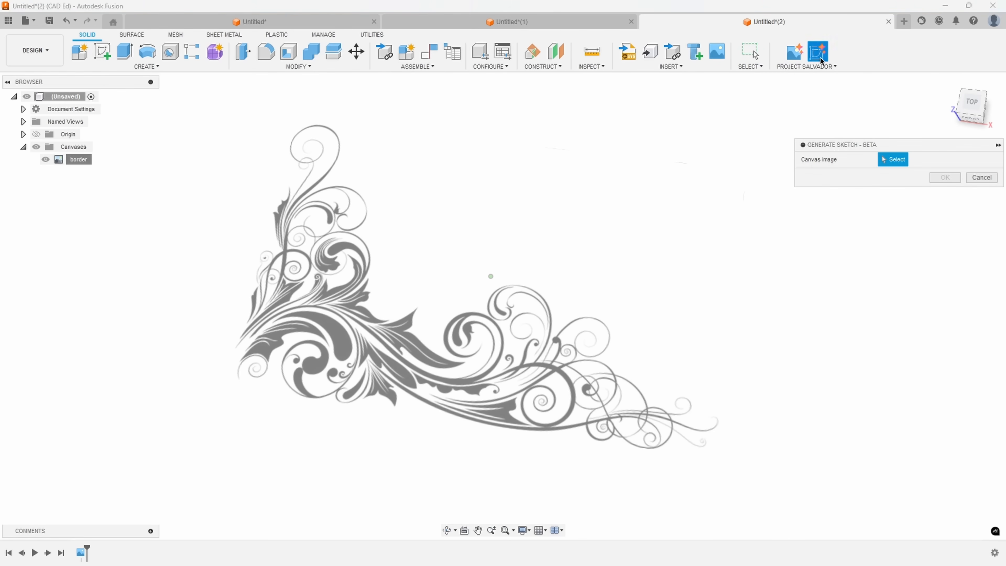
click(494, 334)
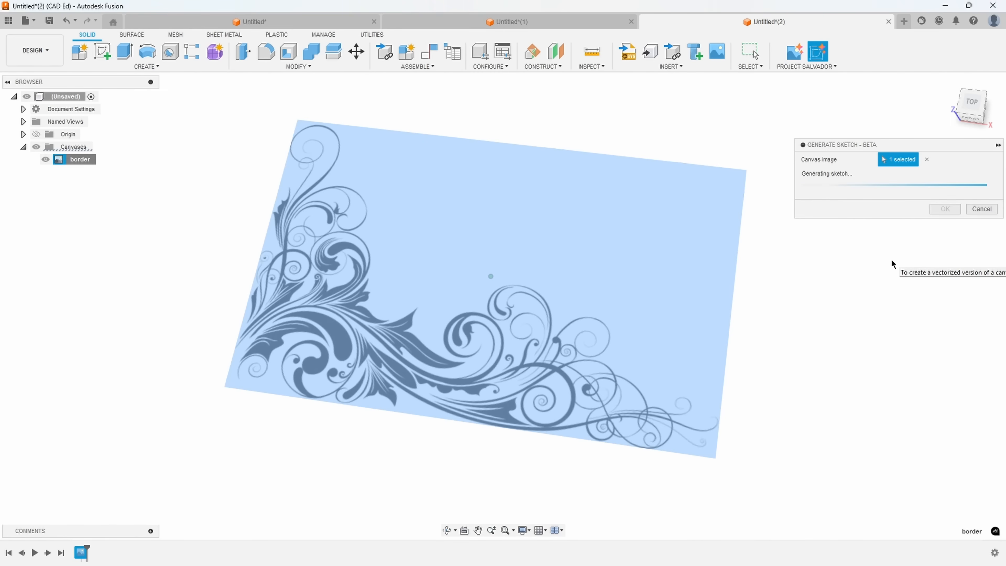
click(944, 202)
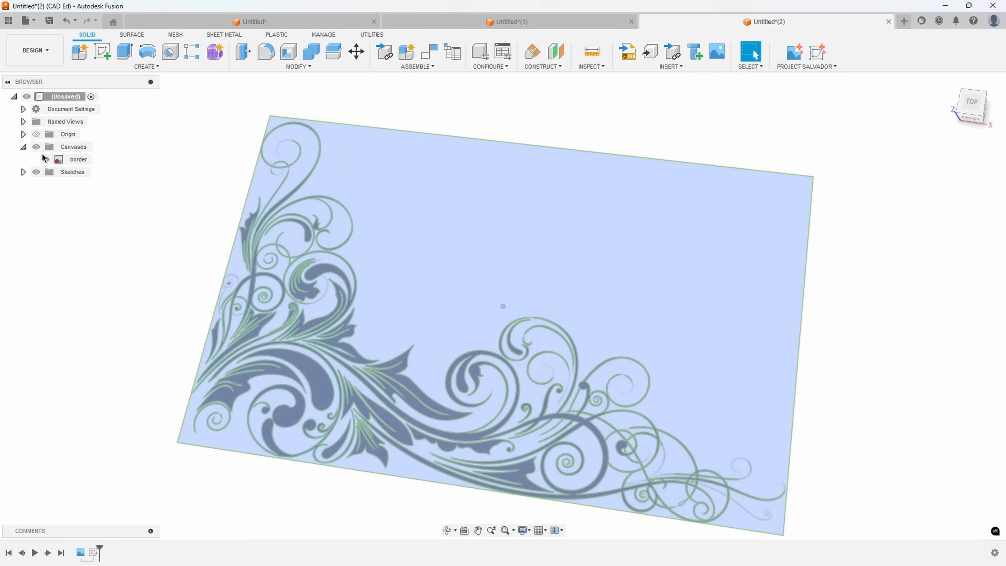
click(37, 147)
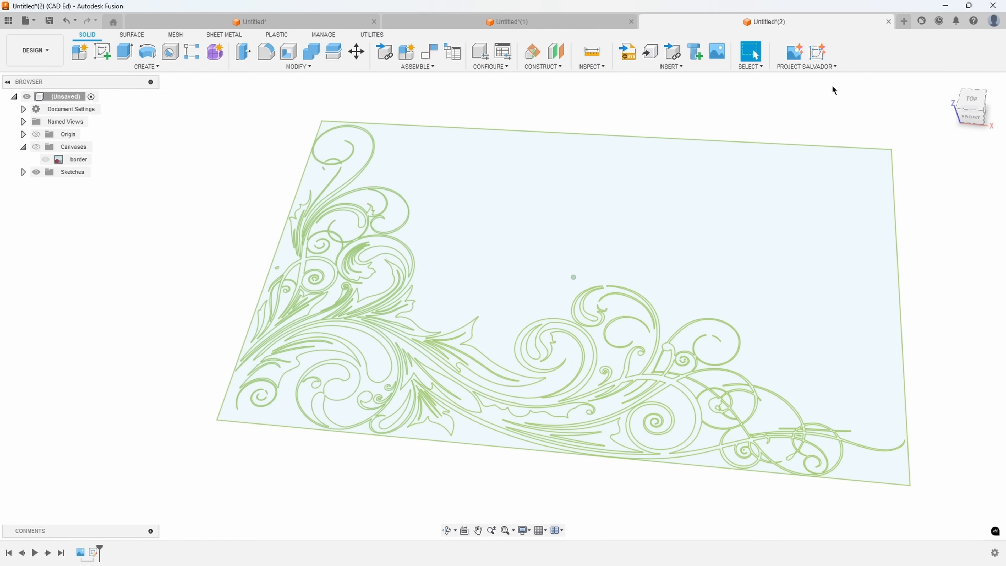
Open the Fusion App Store in the browser and maximize its window
click(369, 39)
click(162, 67)
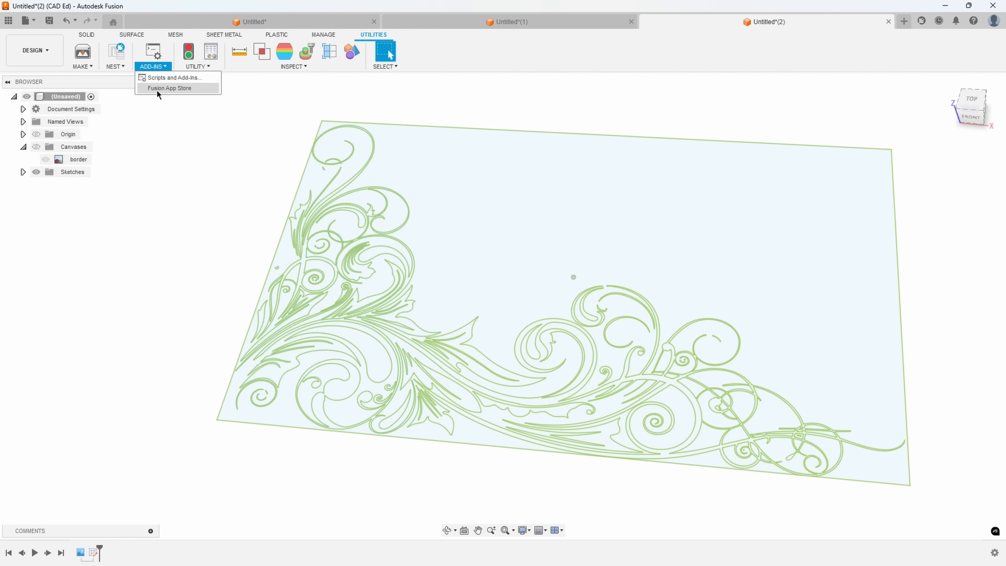
click(165, 90)
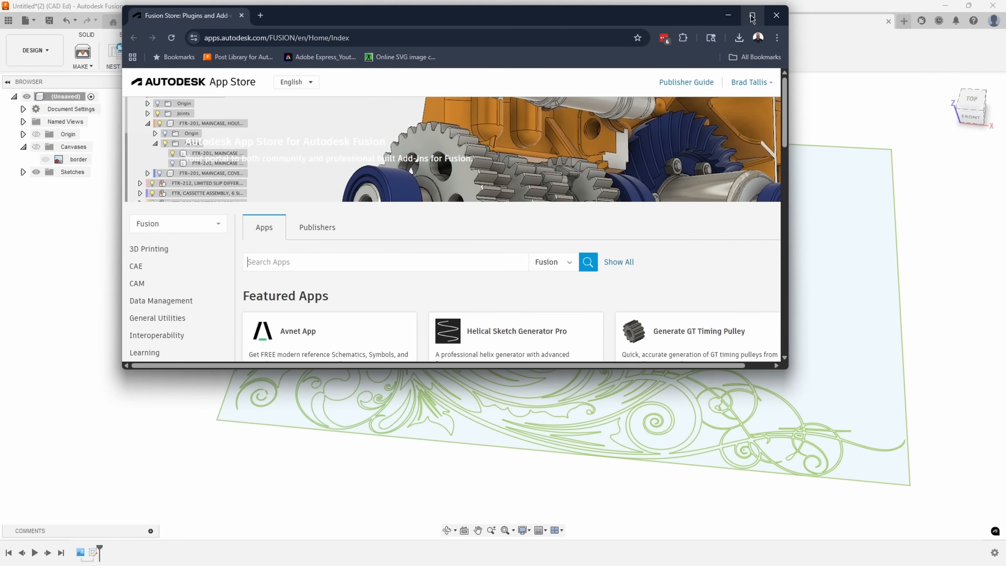
click(751, 15)
Search the app store for "salvador" and open the Project Salvador listing
text(salvado)
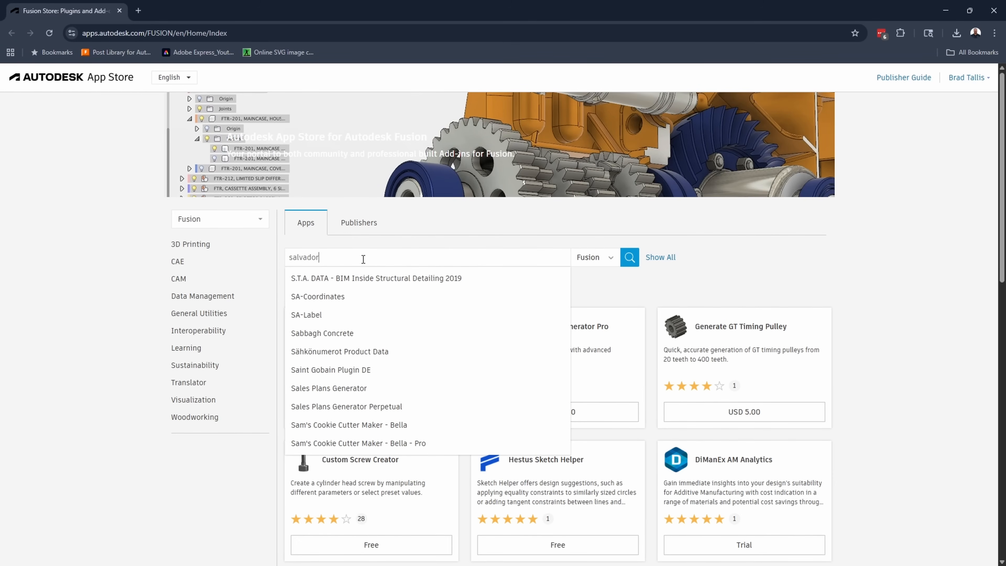
text(r)
key(Return)
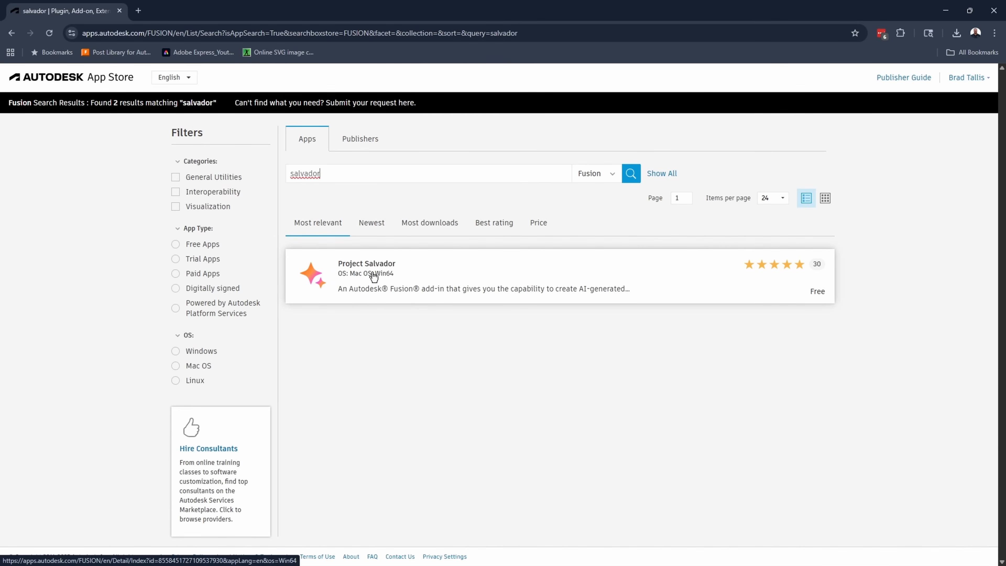
click(478, 280)
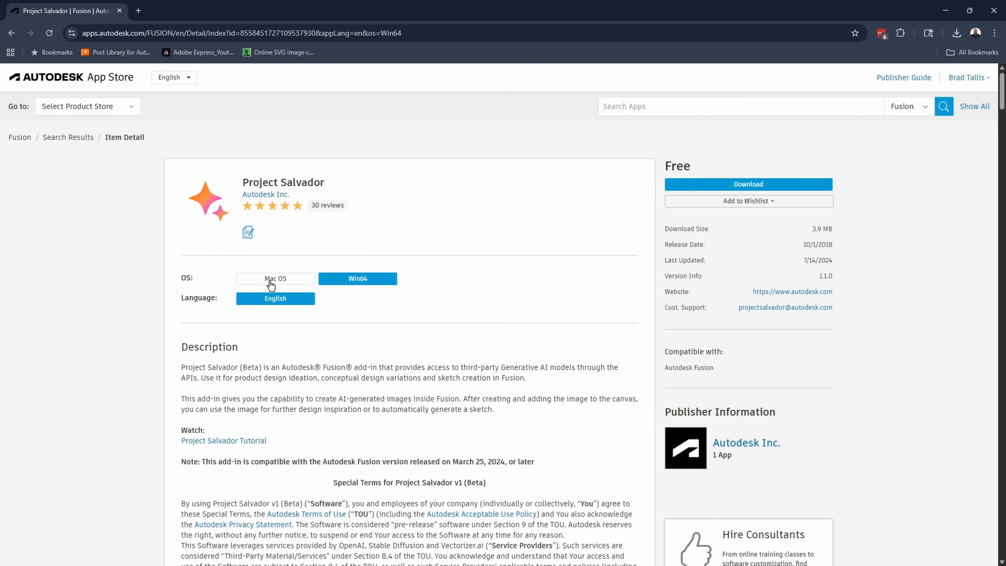
View the Mac OS version of Project Salvador, switch back to Win64 and download the Windows installer
click(269, 282)
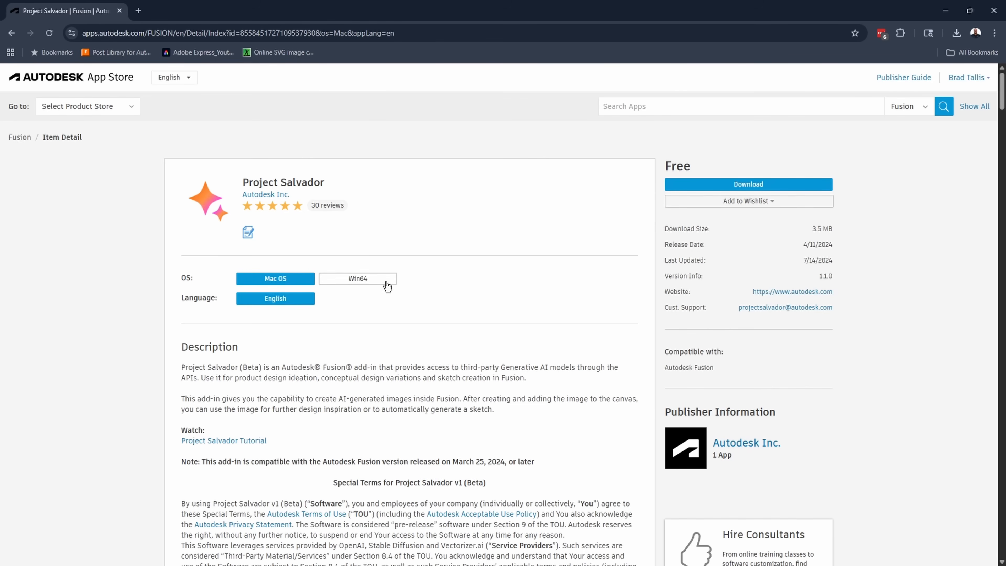
click(361, 283)
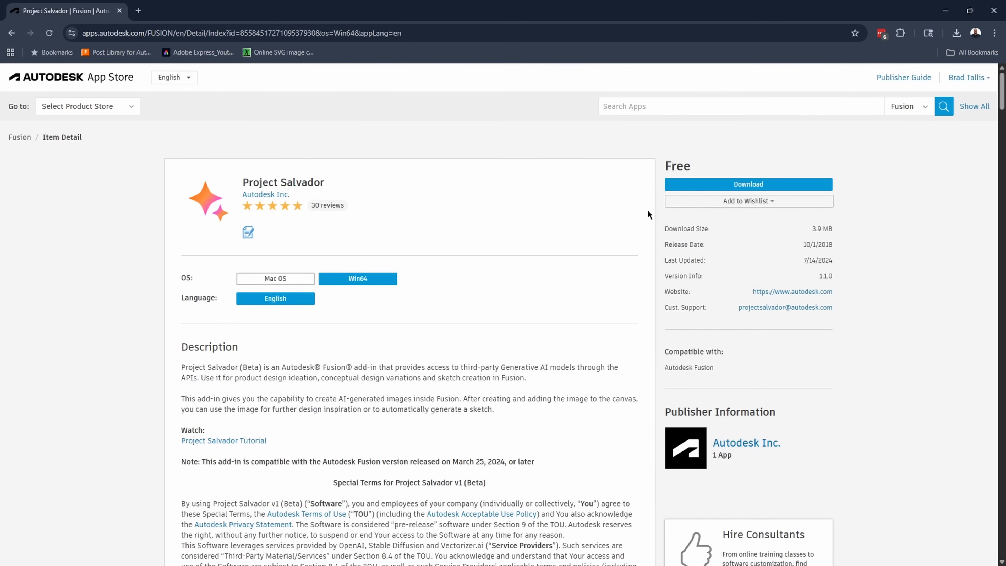
click(736, 186)
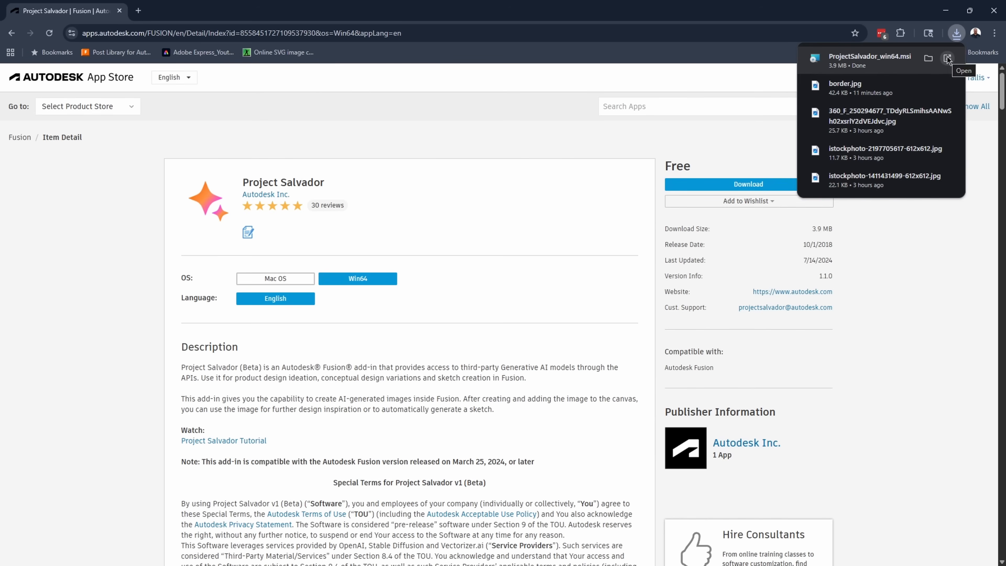
Run the downloaded ProjectSalvador_win64.msi, install the plug-in and close the installer
click(947, 59)
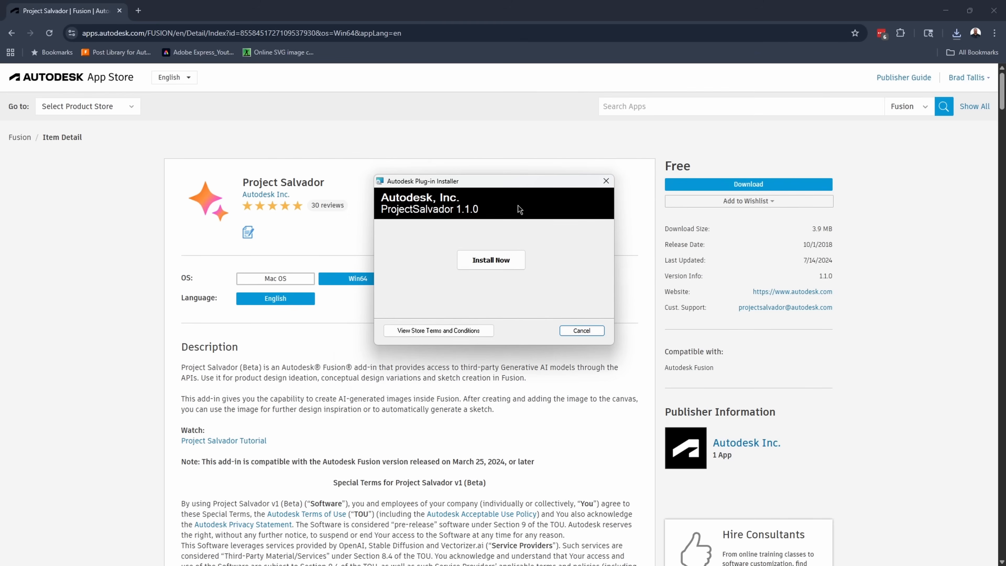
click(481, 262)
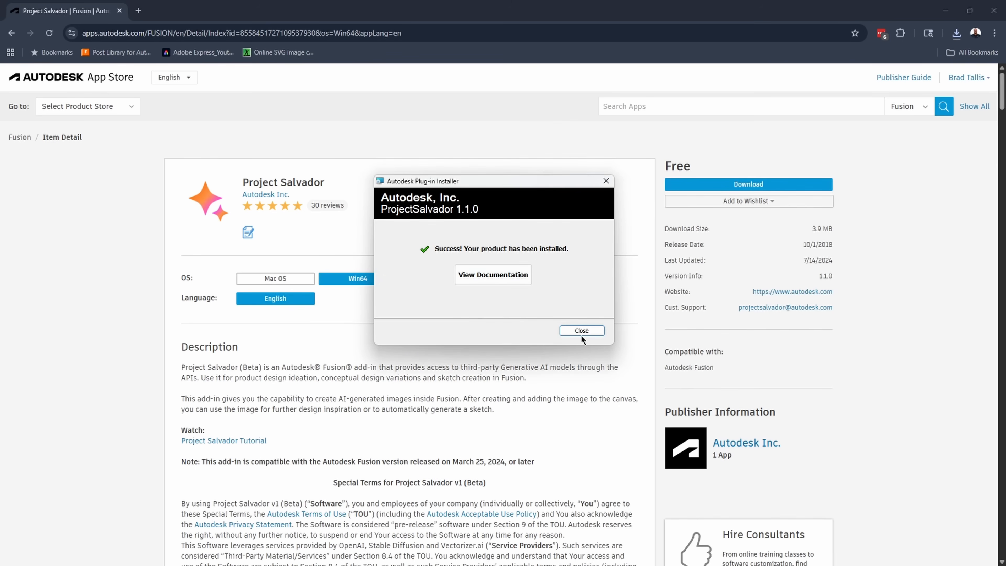
click(582, 331)
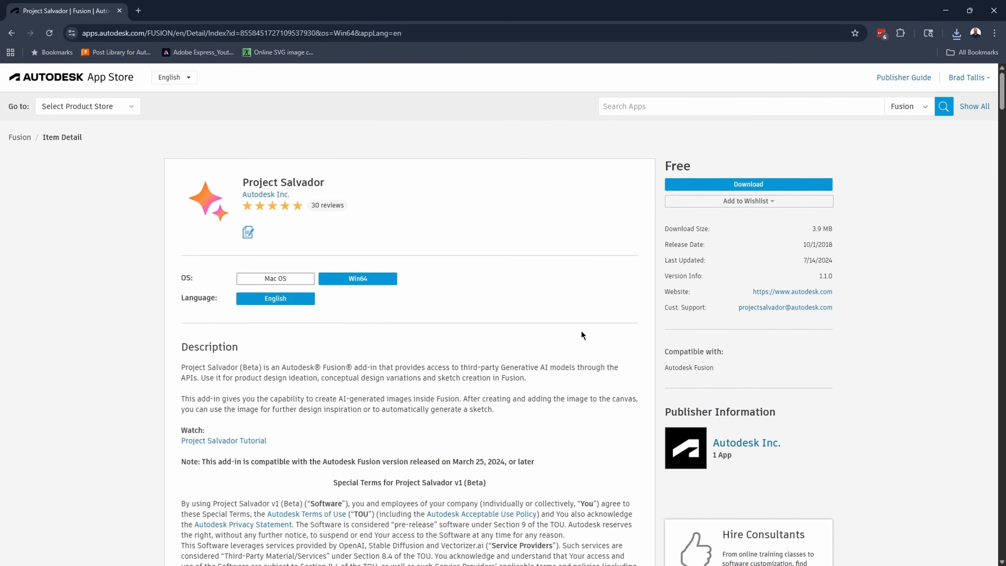
Return to Fusion, run the ProjectSalvador add-in from Scripts and Add-Ins, and bring up its tools among the solid modeling commands
click(945, 13)
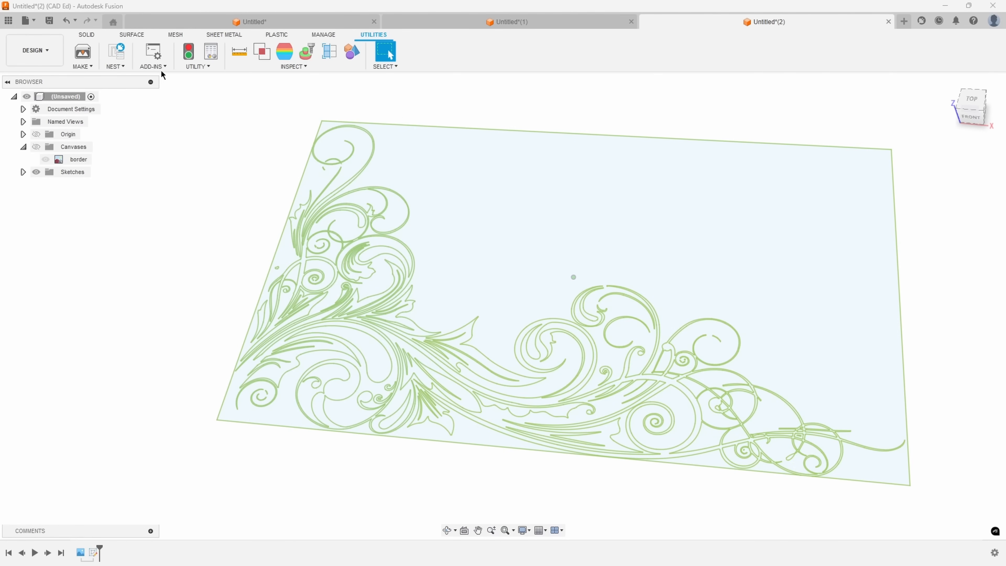
click(153, 66)
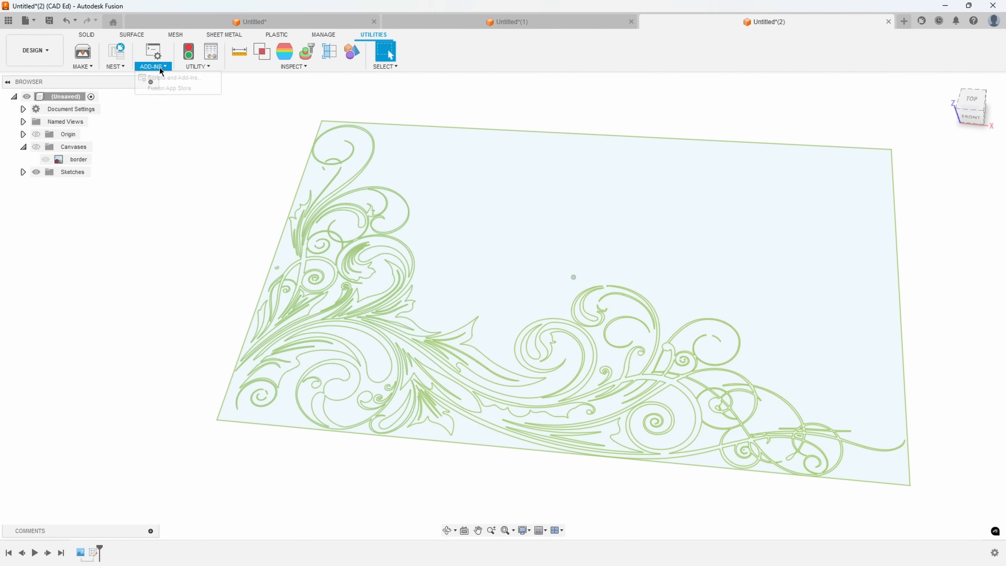
click(162, 79)
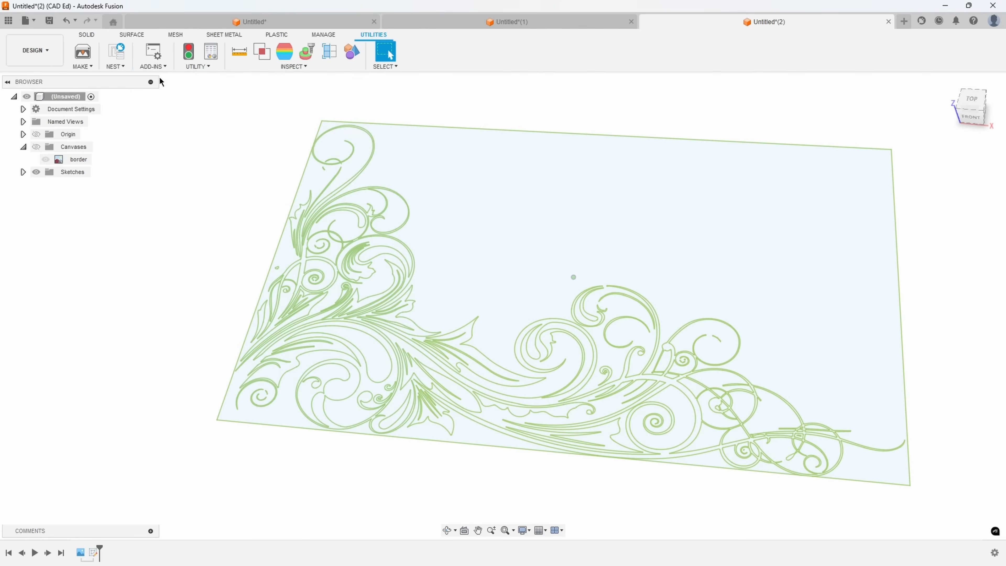
scroll(406, 287, down, 5)
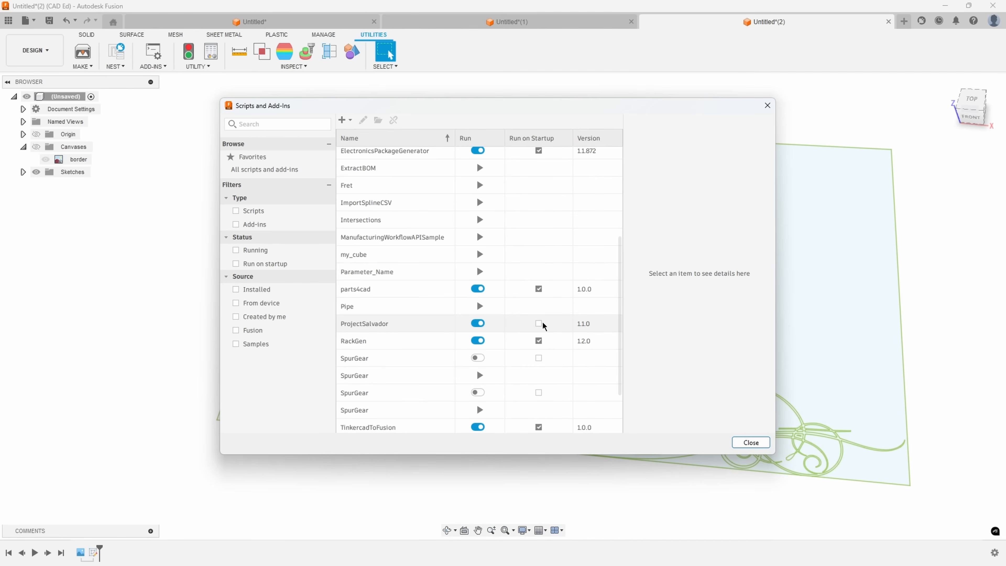
click(478, 323)
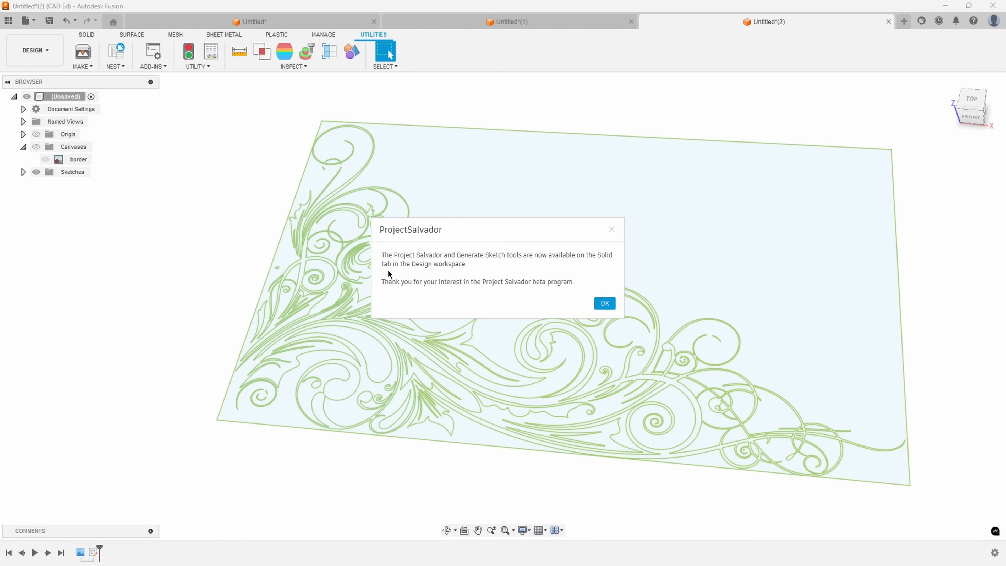
click(596, 303)
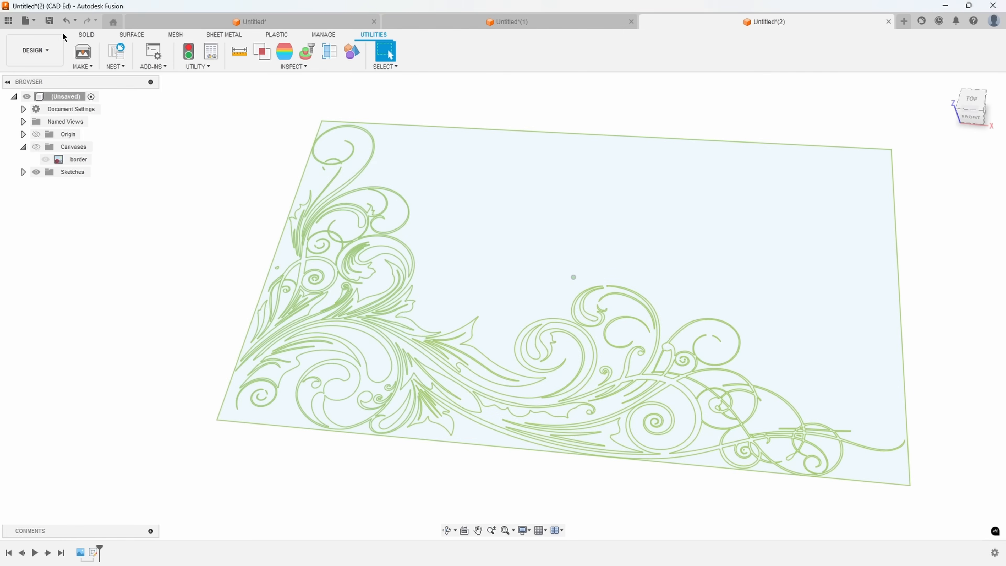
click(86, 34)
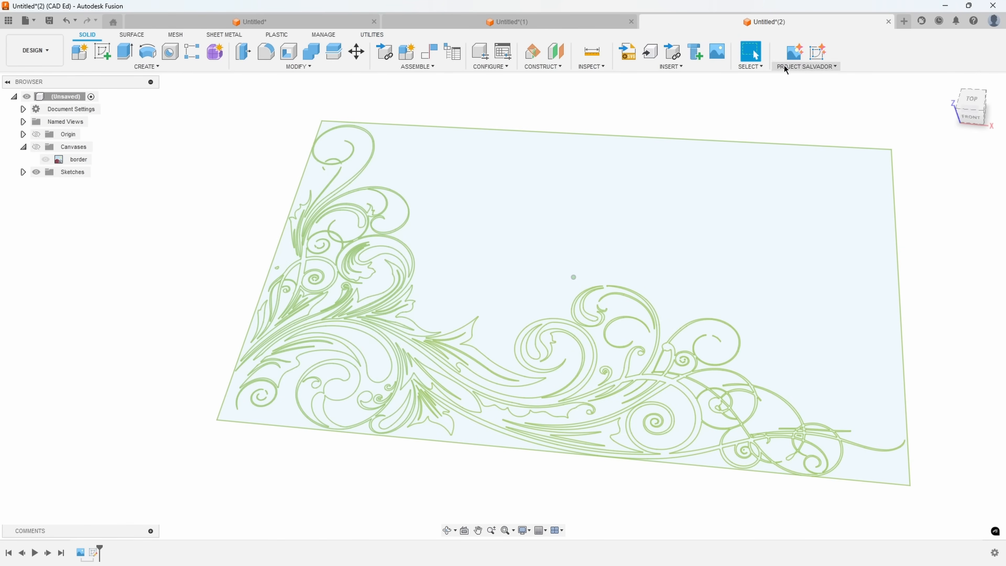